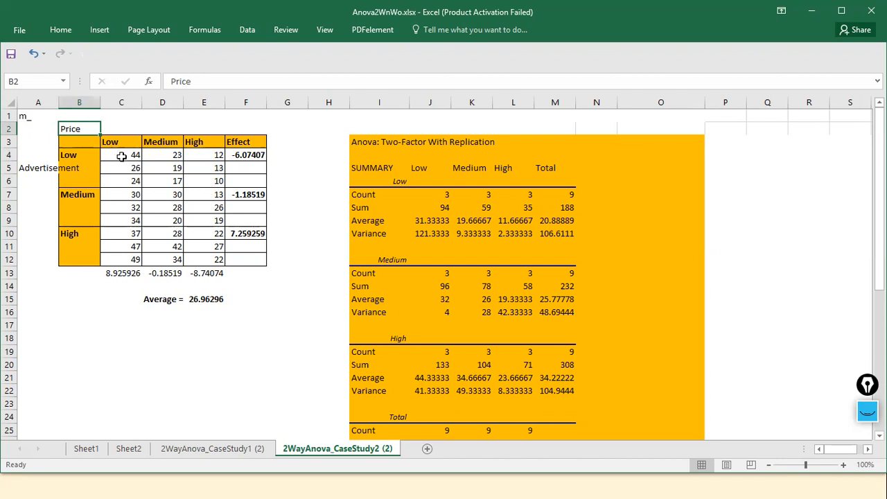
- Examine the price and advertisement levels and each level's block of replicate rows, comparing the layout with the 2WayAnova_CaseStudy1 (2) sheet
{"action": "left_click", "coordinate": [148, 171]}
{"action": "left_click", "coordinate": [119, 168]}
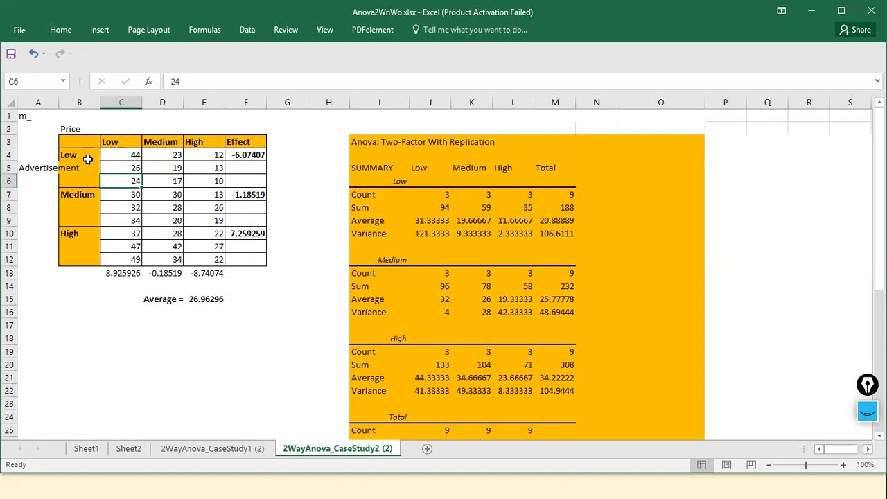
{"action": "left_click", "coordinate": [82, 158]}
{"action": "left_click", "coordinate": [81, 205]}
{"action": "left_click", "coordinate": [76, 239]}
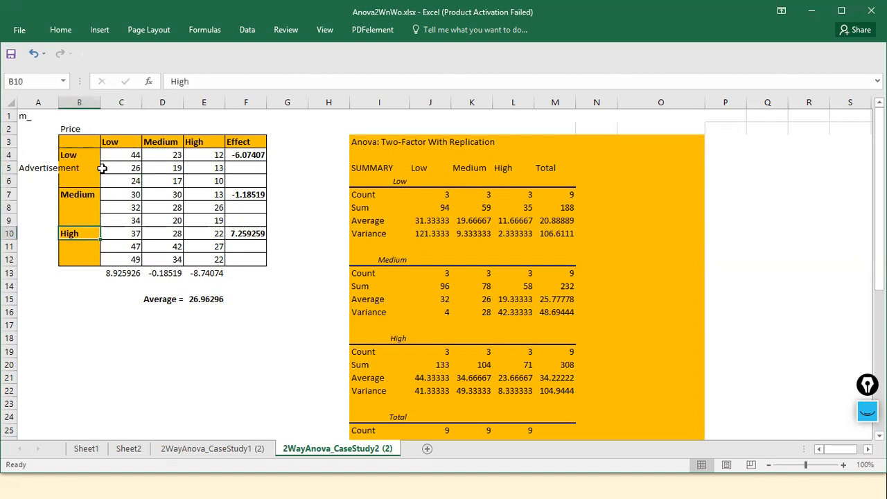
{"action": "left_click_drag", "start_coordinate": [118, 157], "coordinate": [217, 183]}
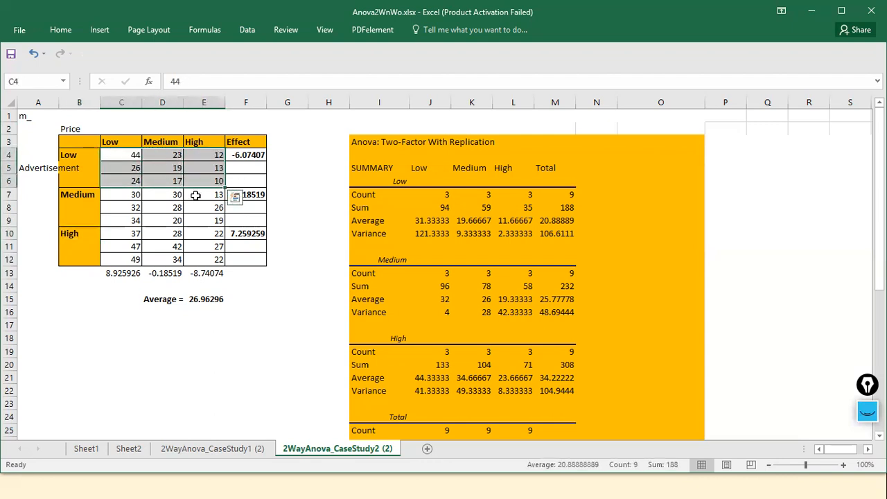
{"action": "left_click", "coordinate": [174, 197]}
{"action": "left_click", "coordinate": [206, 449]}
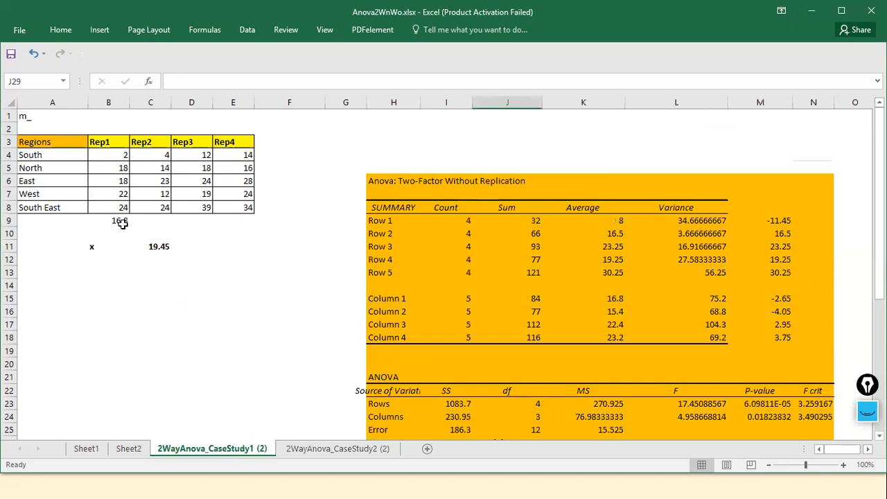
{"action": "left_click", "coordinate": [318, 449]}
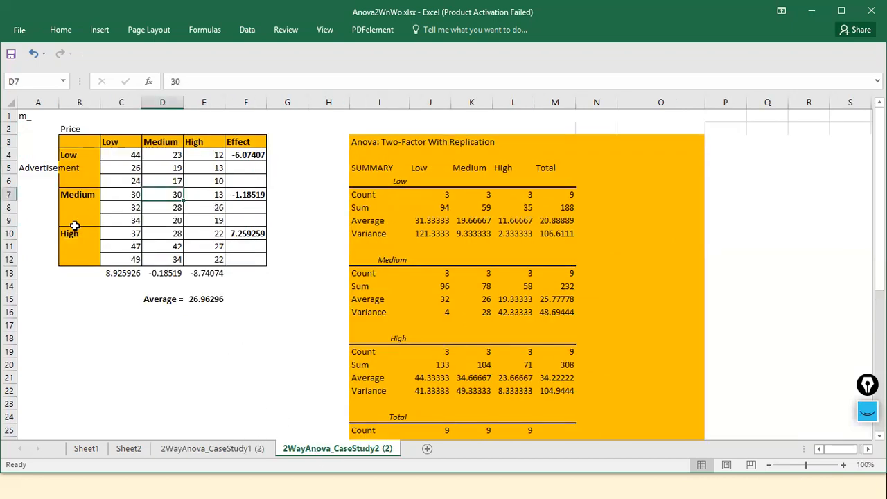
{"action": "left_click_drag", "start_coordinate": [121, 193], "coordinate": [194, 221]}
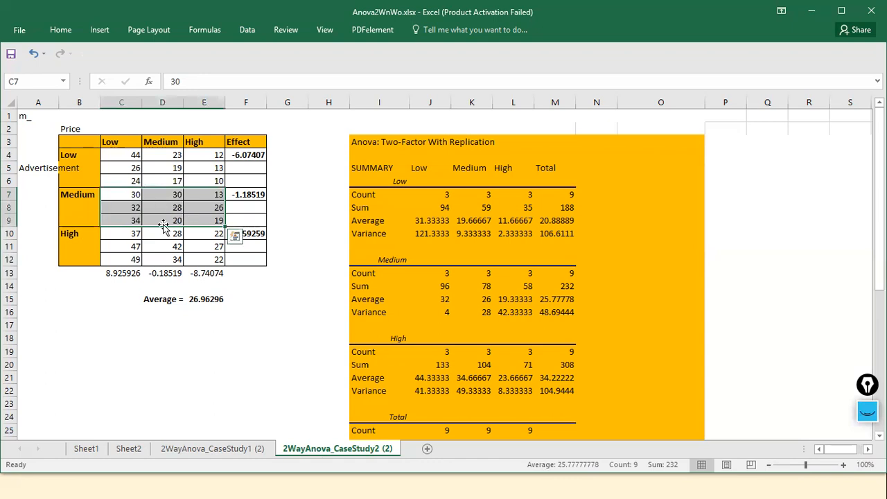
{"action": "left_click_drag", "start_coordinate": [131, 234], "coordinate": [191, 260]}
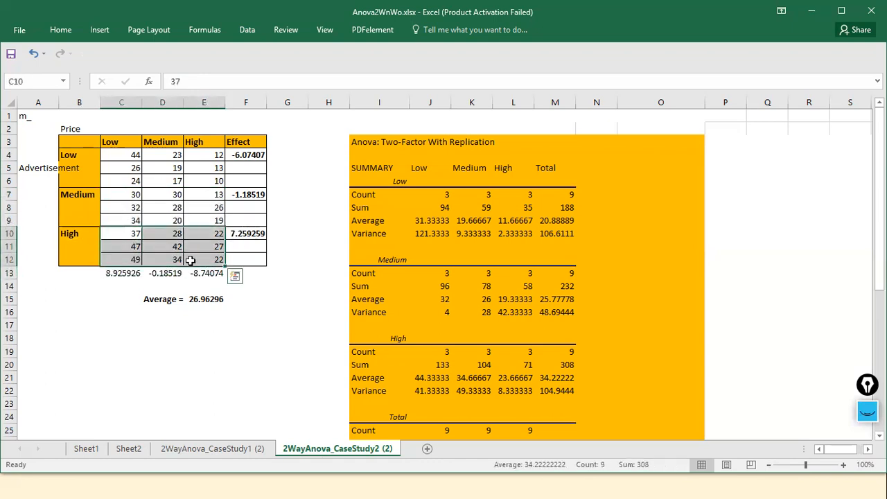
{"action": "left_click", "coordinate": [302, 282]}
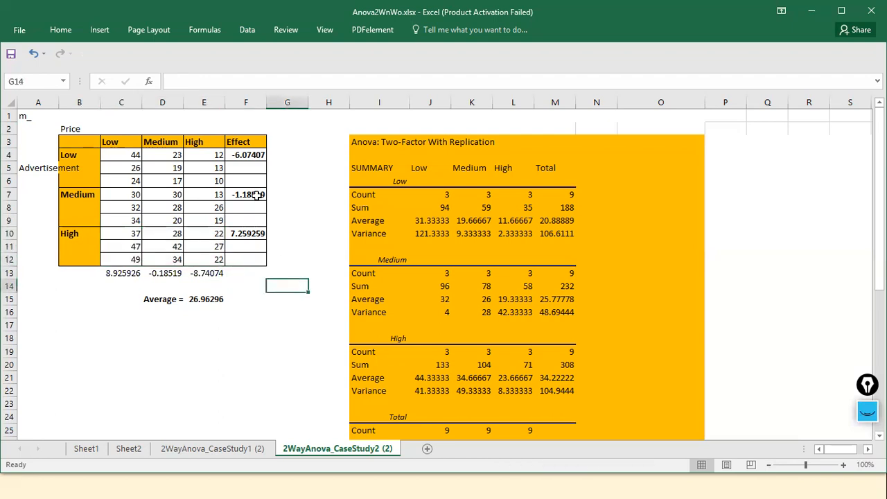
- Inspect the effect formulas for the low, medium and high advertisement levels in F4, F7 and F10
{"action": "left_click", "coordinate": [255, 157]}
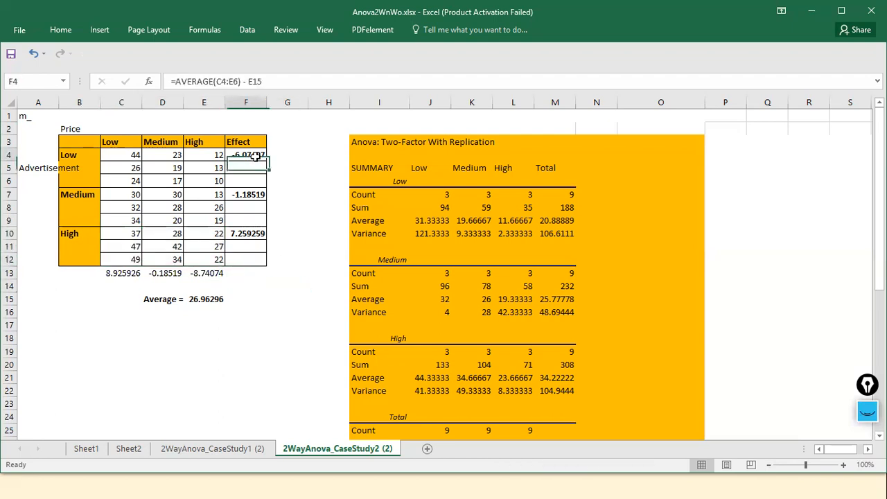
{"action": "left_click", "coordinate": [290, 84]}
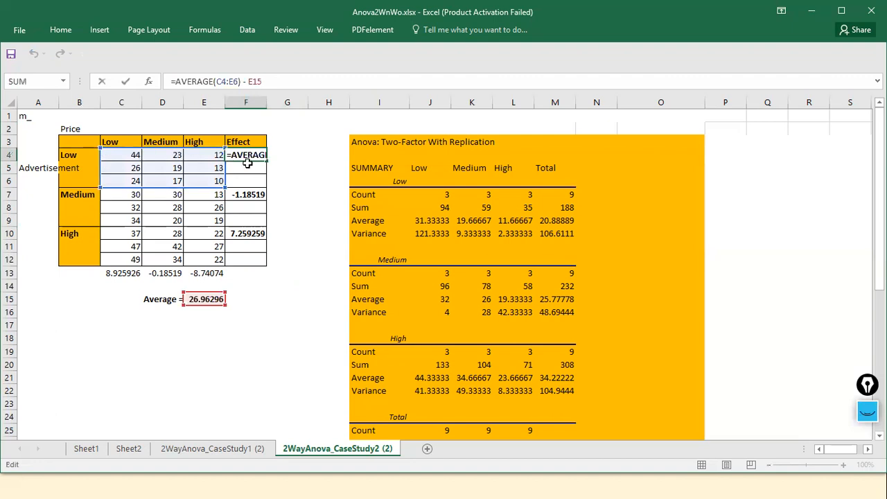
{"action": "left_click", "coordinate": [260, 198]}
{"action": "left_click", "coordinate": [285, 84]}
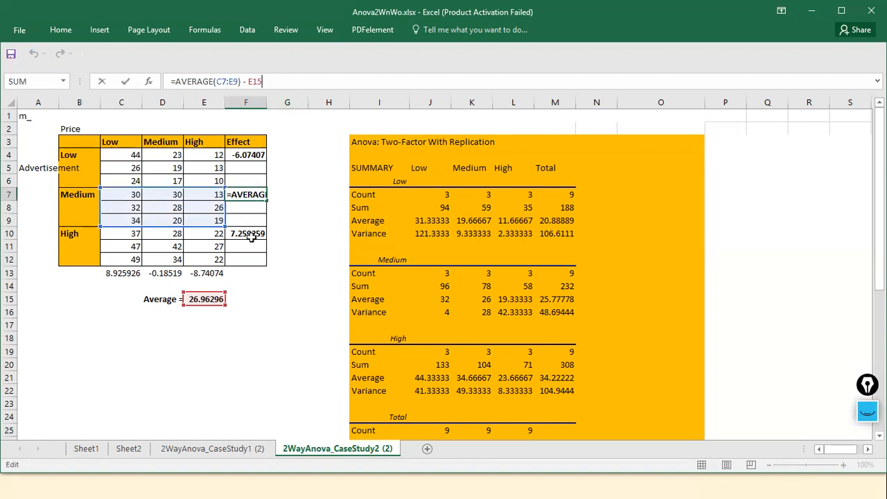
{"action": "left_click", "coordinate": [253, 236]}
{"action": "left_click", "coordinate": [309, 89]}
{"action": "left_click", "coordinate": [317, 248]}
{"action": "left_click", "coordinate": [230, 311]}
{"action": "left_click", "coordinate": [196, 300]}
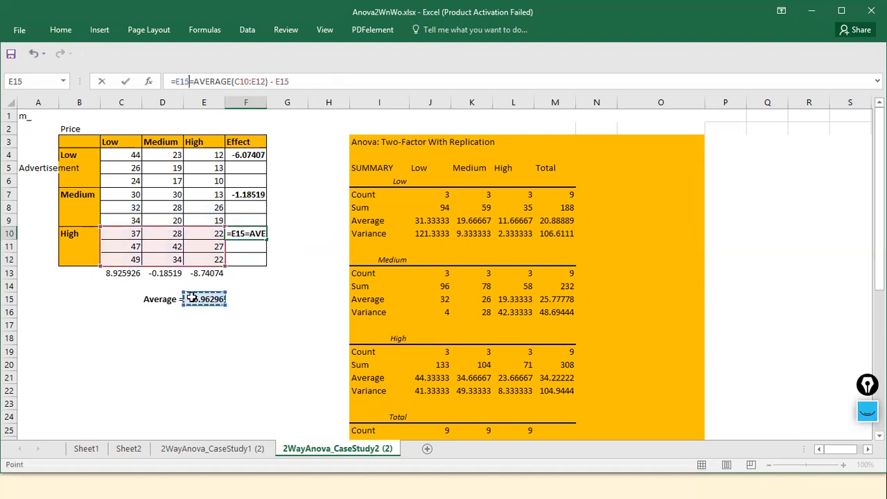
{"action": "left_click", "coordinate": [301, 84]}
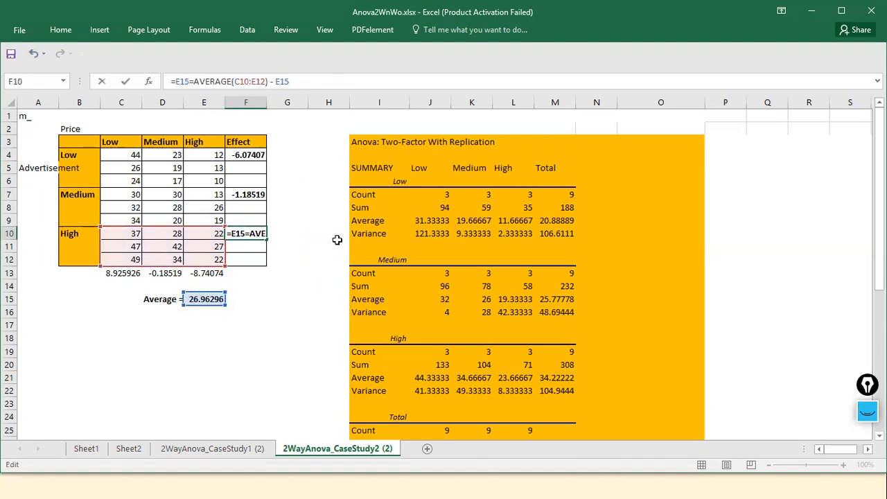
{"action": "key", "text": "Escape"}
- Inspect the overall average formula in E15 and the cell range it covers
{"action": "left_click", "coordinate": [212, 297]}
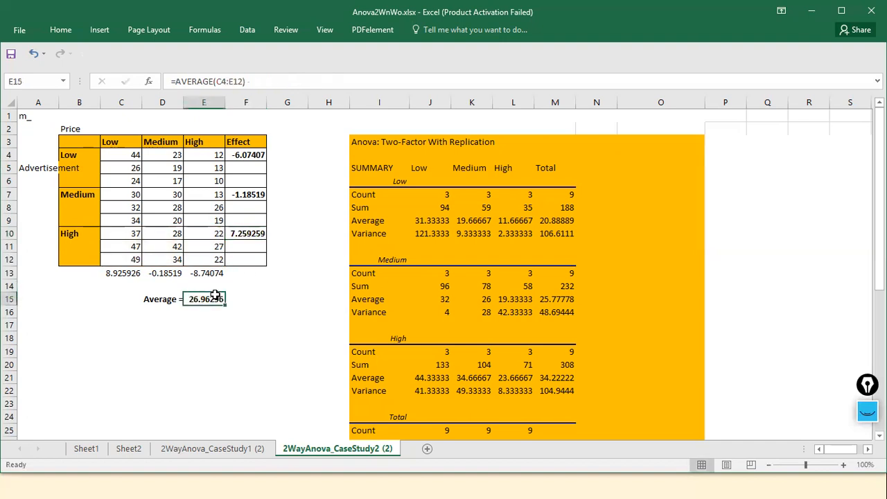
{"action": "left_click", "coordinate": [295, 81]}
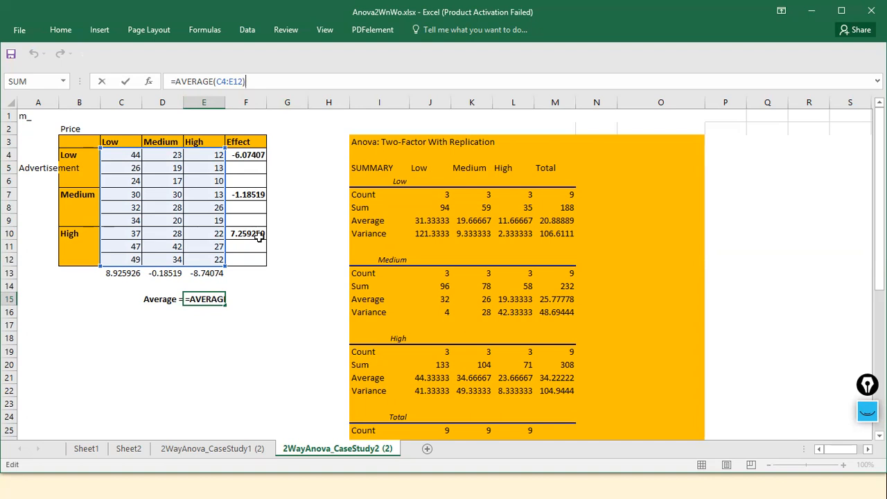
{"action": "left_click", "coordinate": [290, 262]}
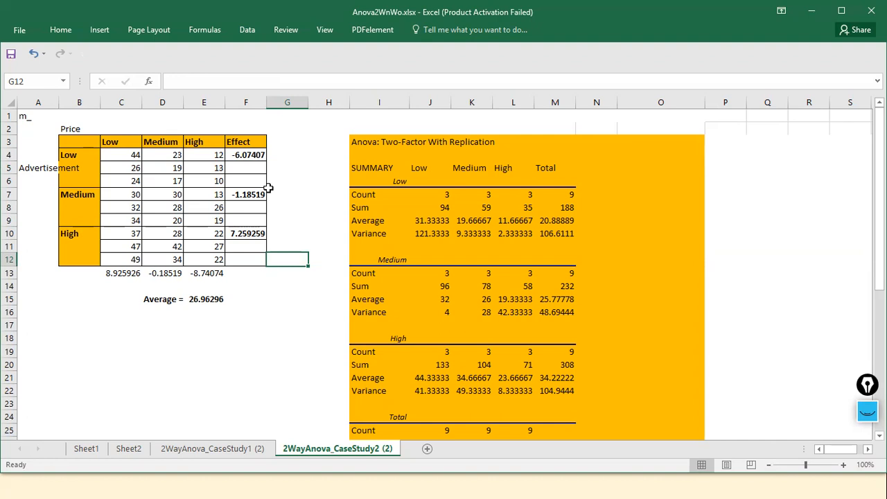
{"action": "left_click", "coordinate": [245, 378]}
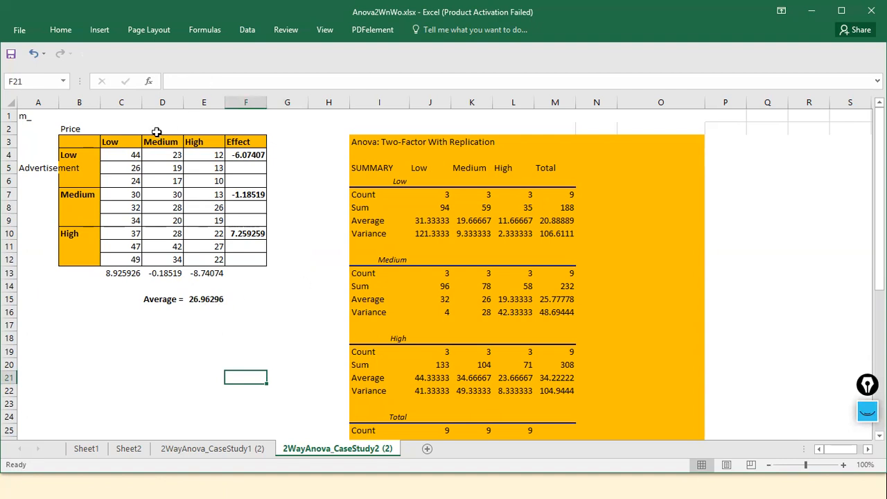
- Open the Anova: Two-Factor With Replication tool from the data analysis tools
{"action": "left_click", "coordinate": [247, 31]}
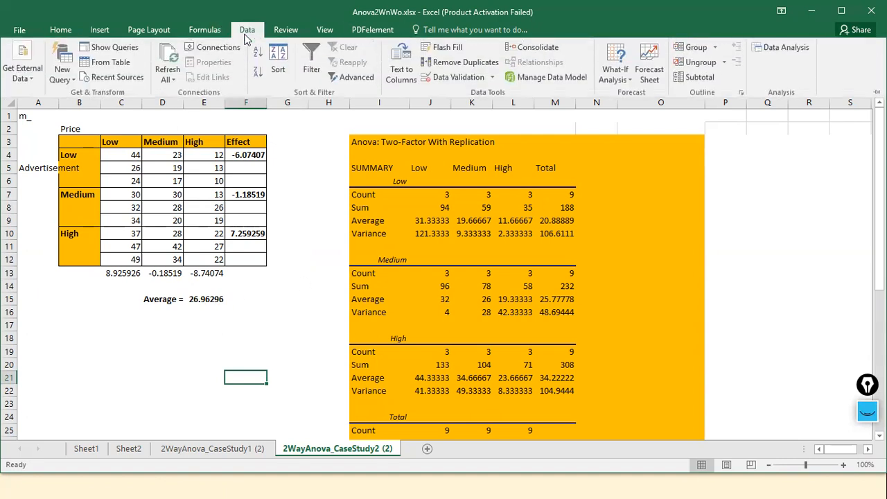
{"action": "left_click", "coordinate": [780, 48]}
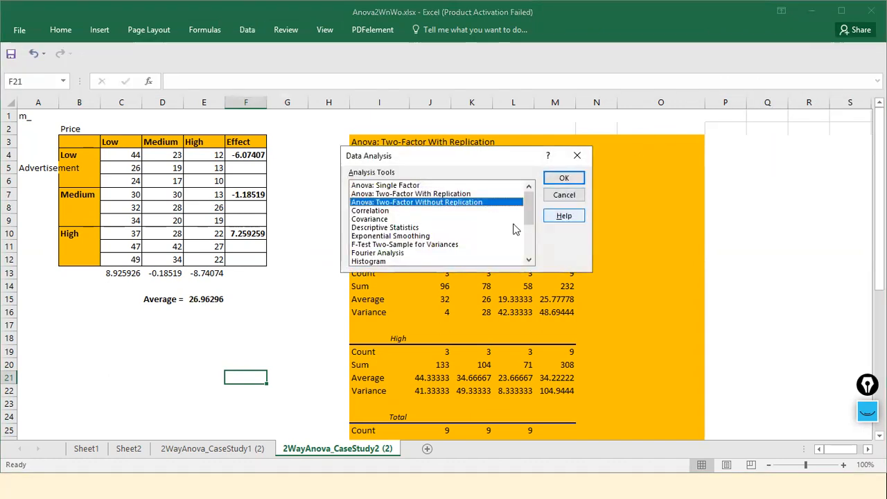
{"action": "left_click", "coordinate": [425, 195]}
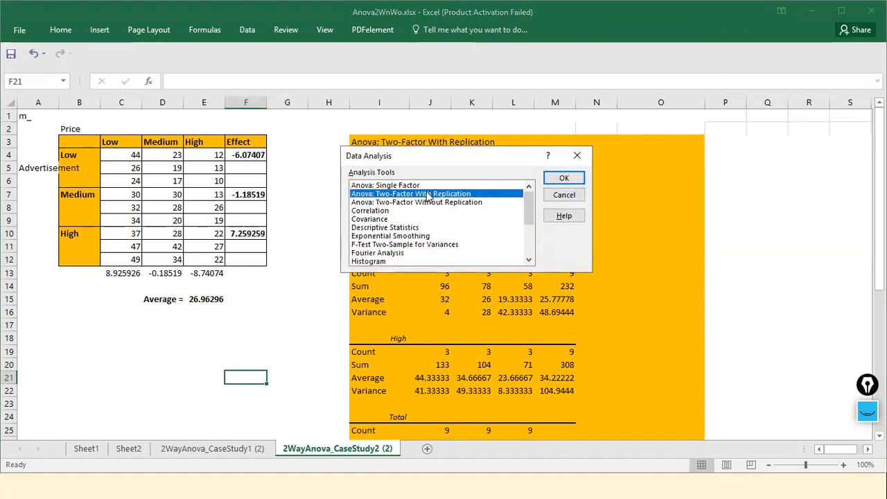
{"action": "left_click", "coordinate": [565, 179]}
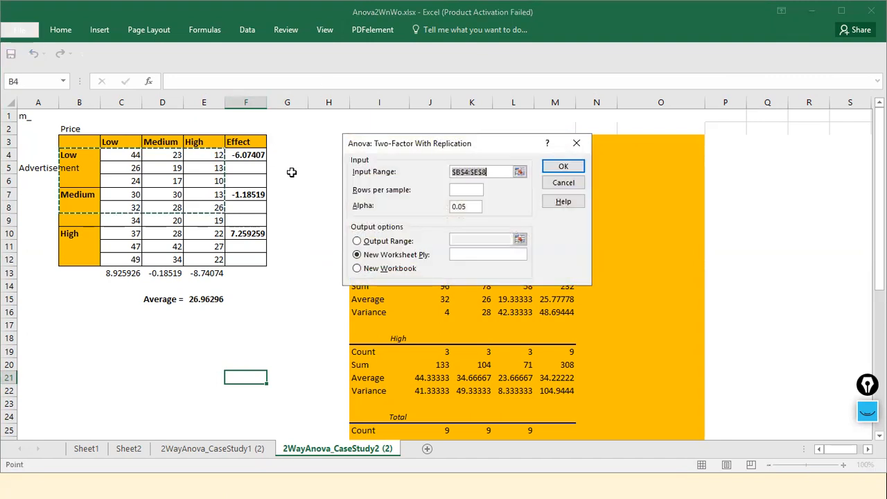
- Try to run the ANOVA on input range C4:E12 with the rows per sample left blank
{"action": "left_click", "coordinate": [519, 171]}
{"action": "left_click_drag", "start_coordinate": [113, 154], "coordinate": [200, 257]}
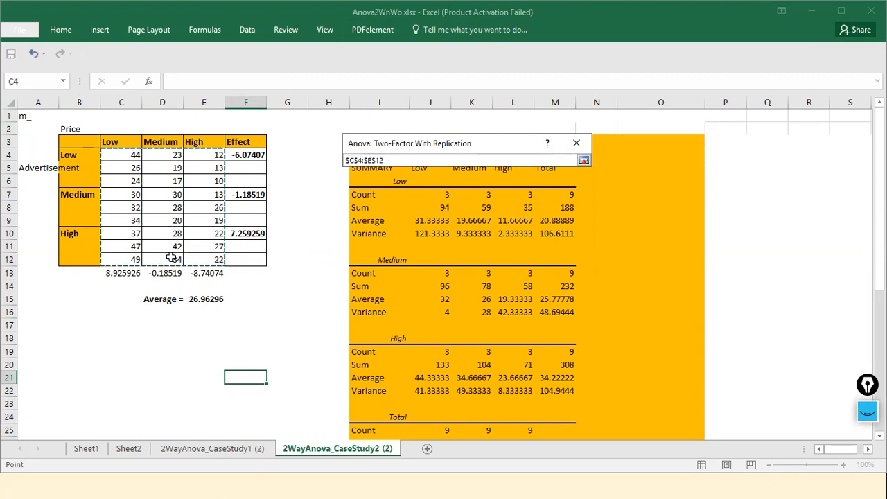
{"action": "left_click", "coordinate": [584, 160]}
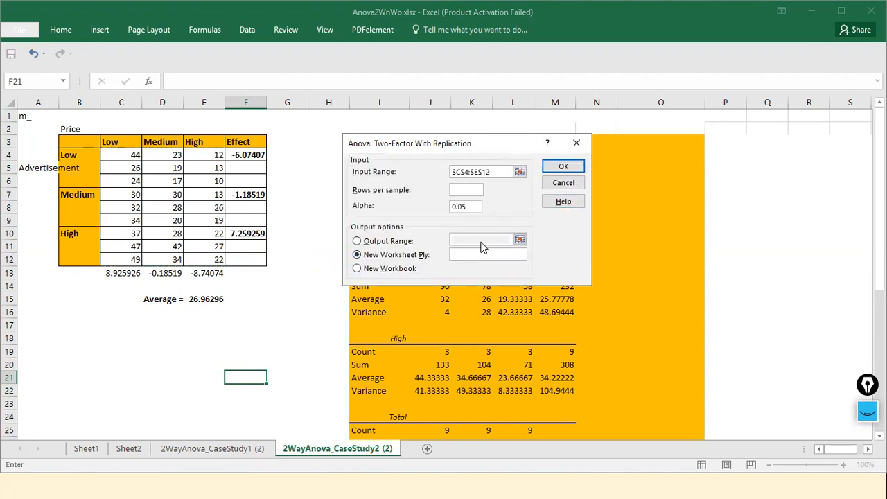
{"action": "left_click", "coordinate": [553, 168]}
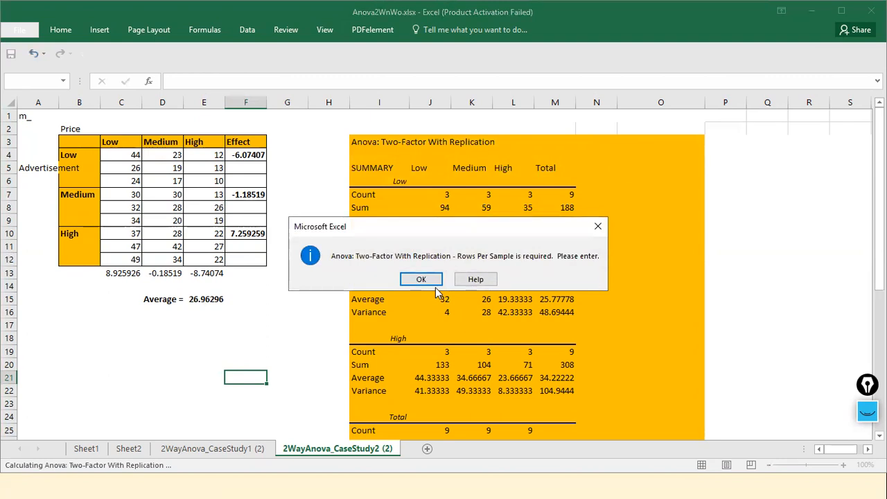
{"action": "left_click", "coordinate": [431, 280]}
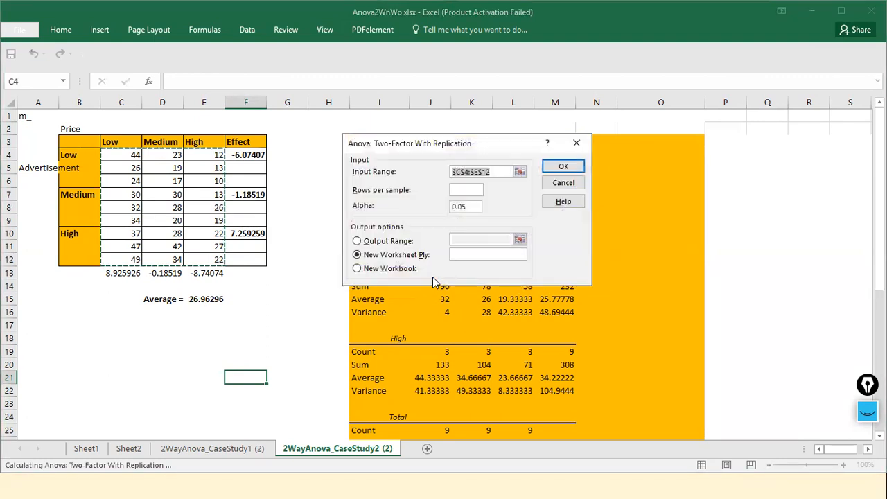
- Set the rows per sample to 3 and try to run the ANOVA on C4:E12
{"action": "left_click", "coordinate": [459, 190]}
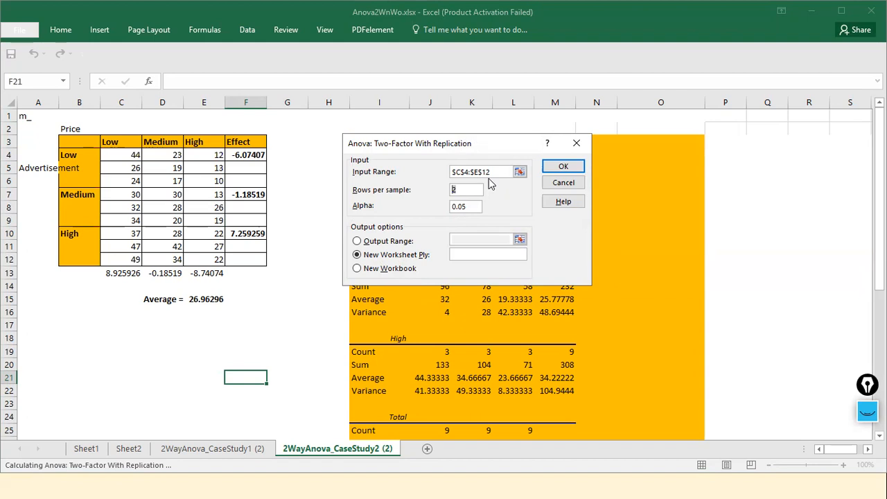
{"action": "left_click", "coordinate": [563, 167]}
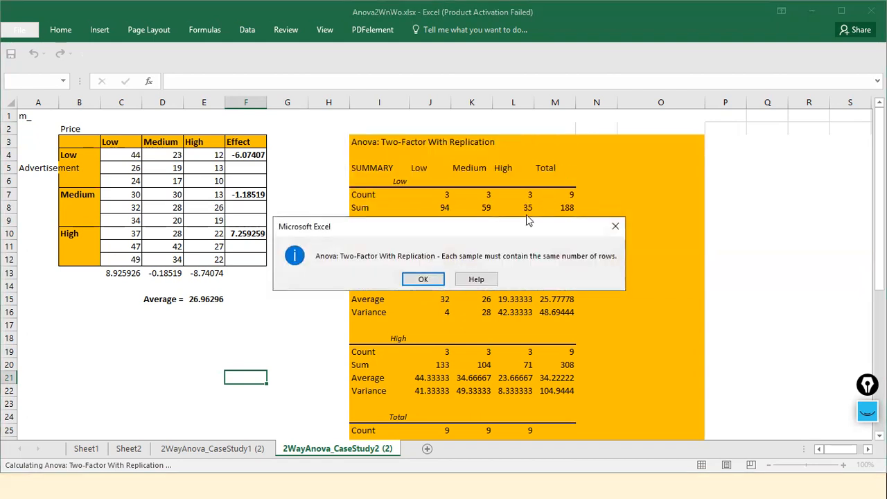
{"action": "left_click", "coordinate": [423, 281]}
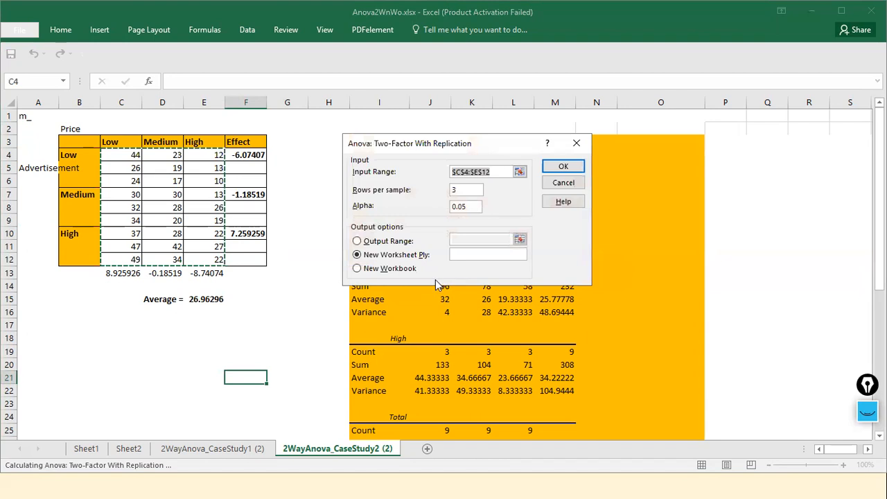
- Change the ANOVA input range to B3:E12 so it includes the labels, and run the analysis into a new worksheet
{"action": "left_click", "coordinate": [519, 172]}
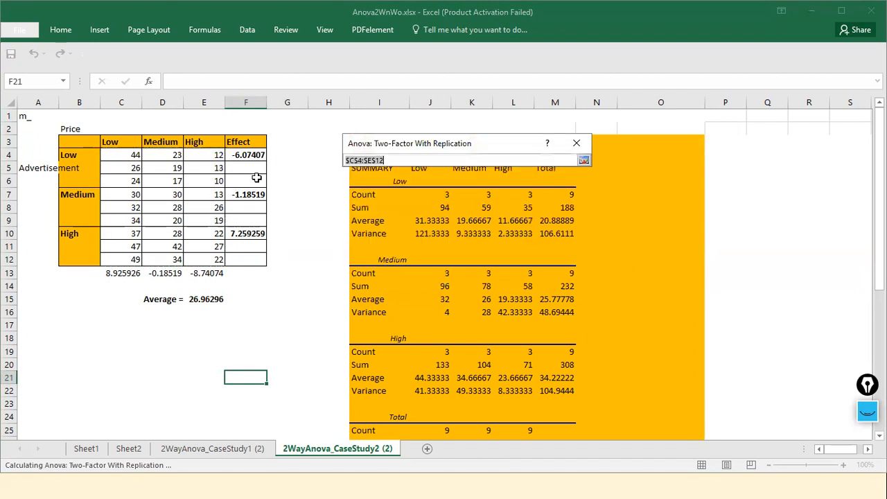
{"action": "left_click_drag", "start_coordinate": [73, 154], "coordinate": [185, 255]}
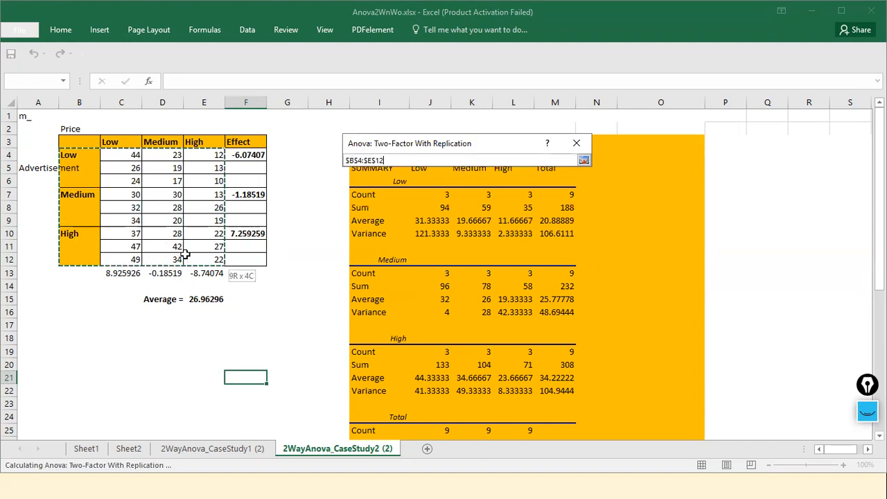
{"action": "left_click_drag", "start_coordinate": [67, 142], "coordinate": [195, 259]}
{"action": "left_click", "coordinate": [584, 161]}
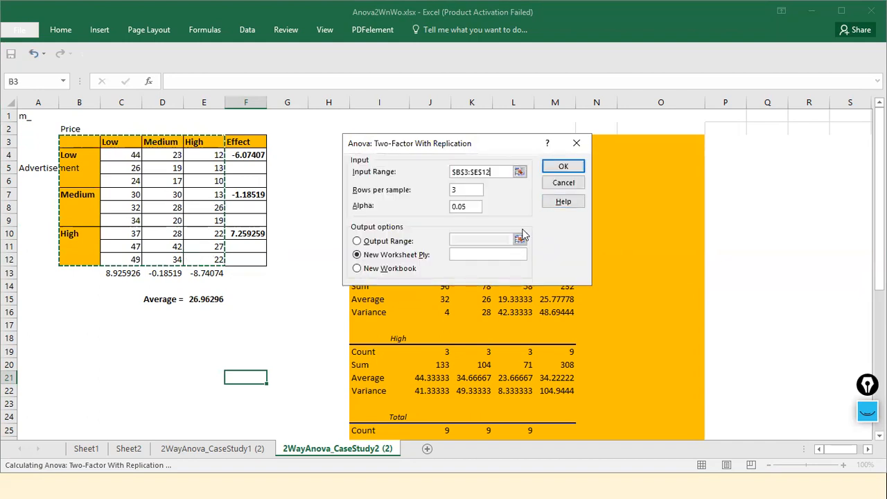
{"action": "left_click", "coordinate": [559, 167]}
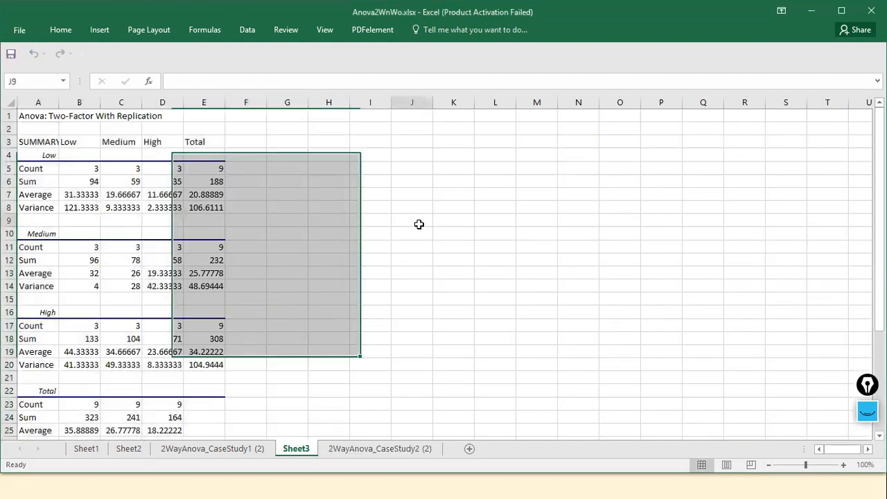
{"action": "left_click", "coordinate": [420, 225]}
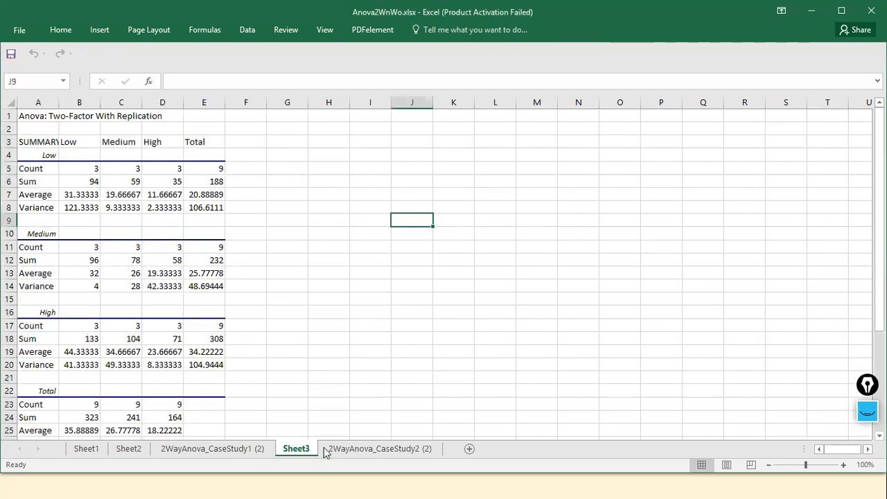
- Return to the 2WayAnova_CaseStudy2 (2) worksheet
{"action": "left_click", "coordinate": [353, 451]}
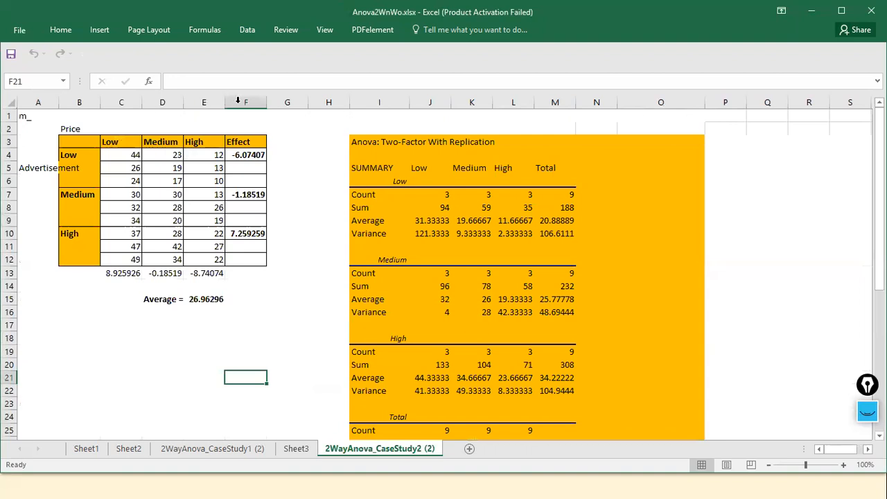
{"action": "left_click", "coordinate": [247, 29]}
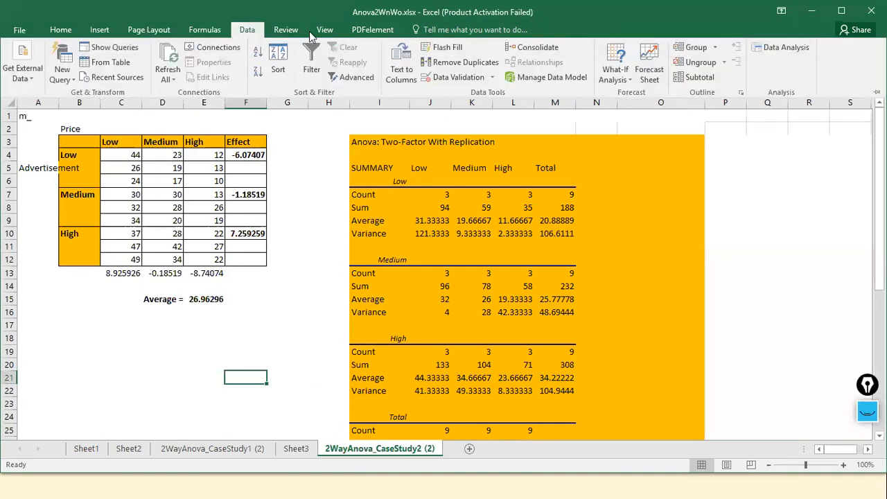
{"action": "left_click", "coordinate": [782, 50]}
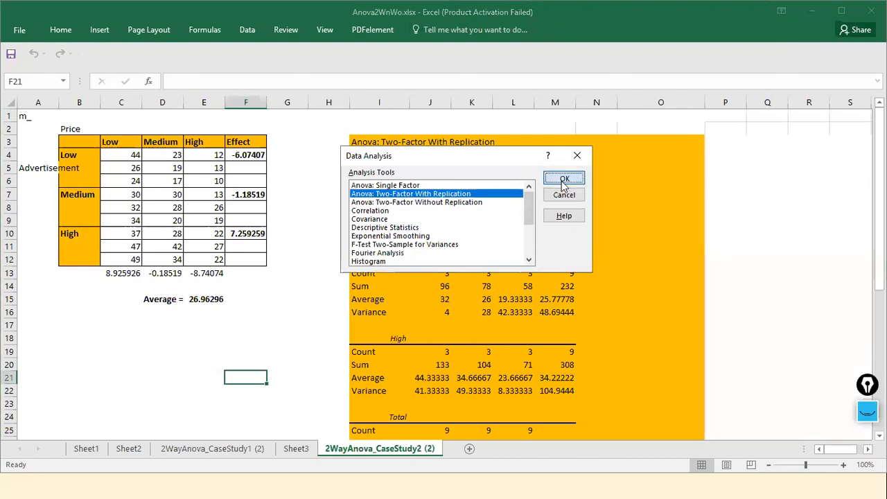
{"action": "left_click", "coordinate": [565, 178]}
{"action": "left_click", "coordinate": [520, 173]}
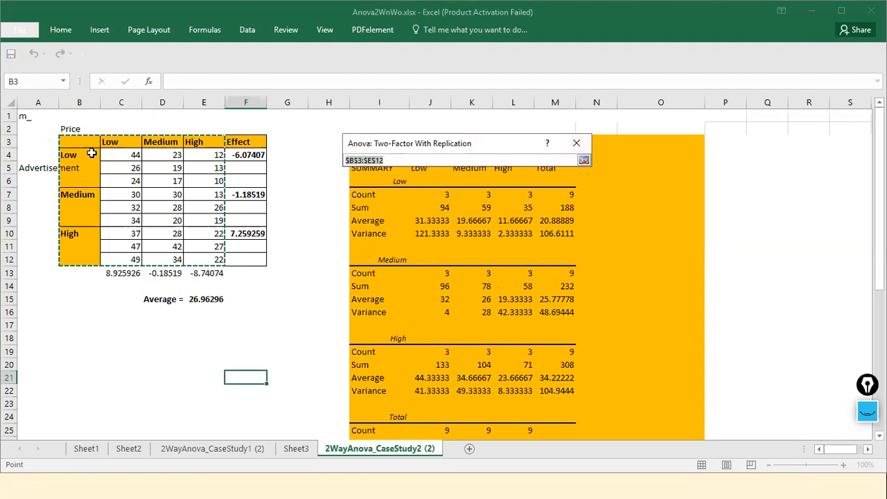
{"action": "left_click", "coordinate": [581, 144]}
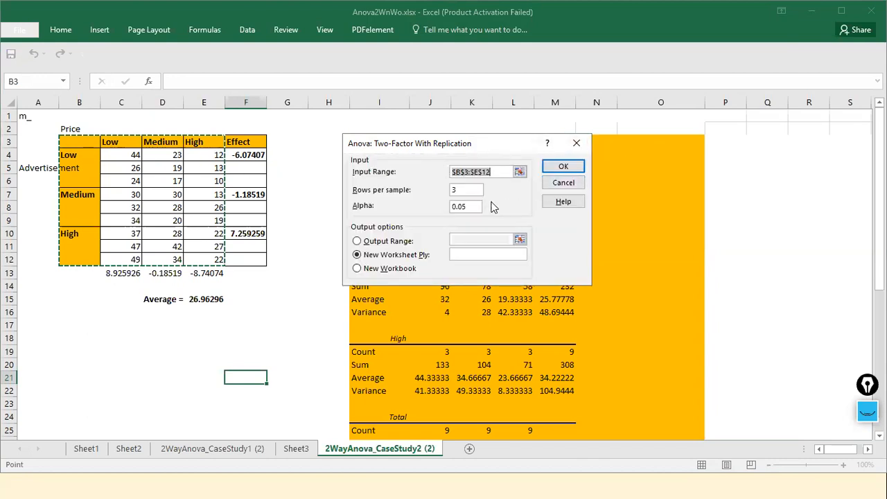
{"action": "left_click_drag", "start_coordinate": [110, 155], "coordinate": [209, 180]}
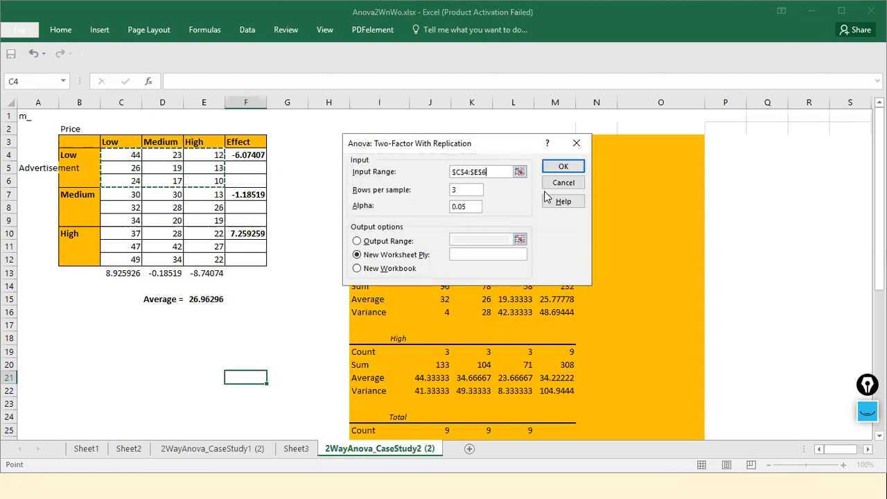
{"action": "left_click", "coordinate": [564, 183]}
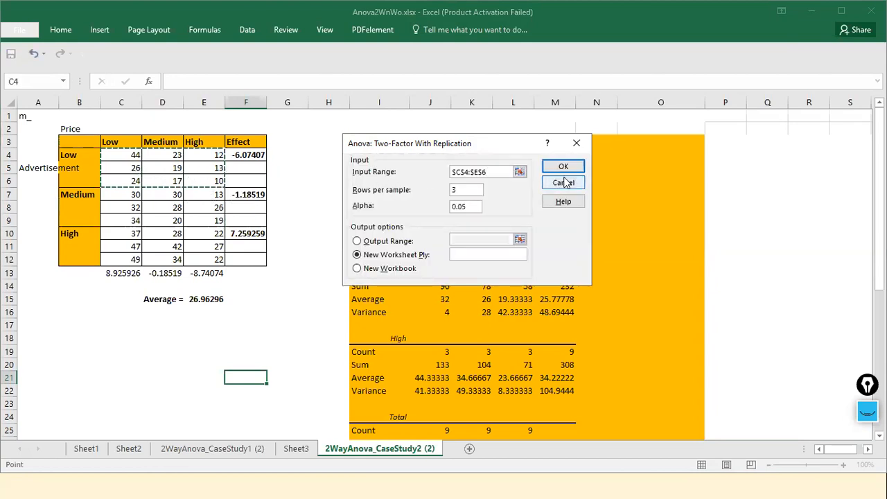
{"action": "left_click", "coordinate": [564, 195]}
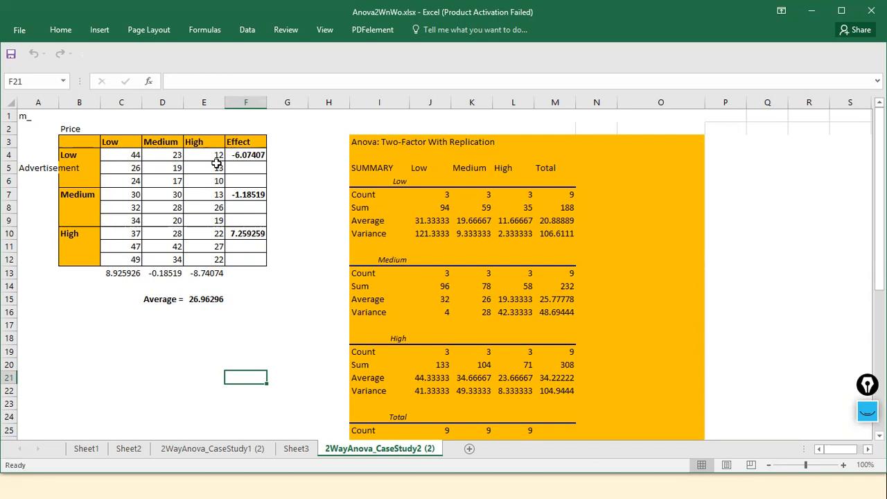
- Examine the replicate values in C4:E4 and C4:C6 of the data table and the SUMMARY blocks of the ANOVA output
{"action": "left_click_drag", "start_coordinate": [136, 154], "coordinate": [212, 147]}
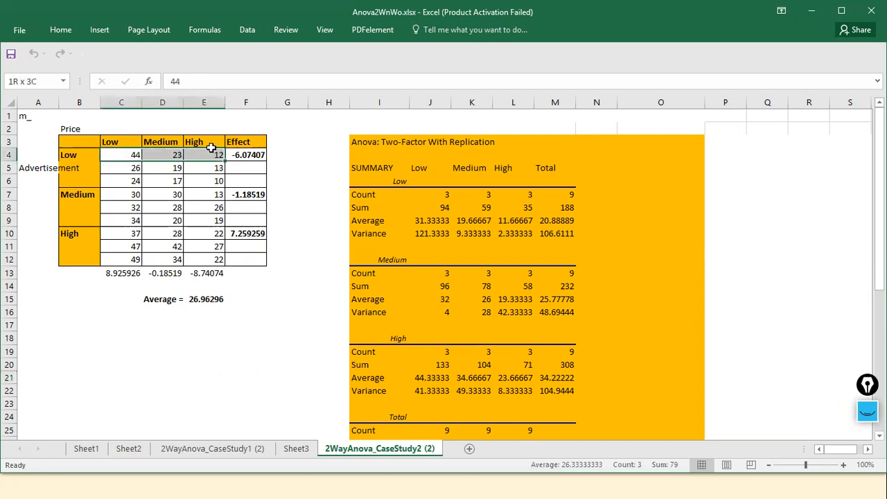
{"action": "left_click", "coordinate": [132, 192]}
{"action": "left_click_drag", "start_coordinate": [128, 156], "coordinate": [121, 184]}
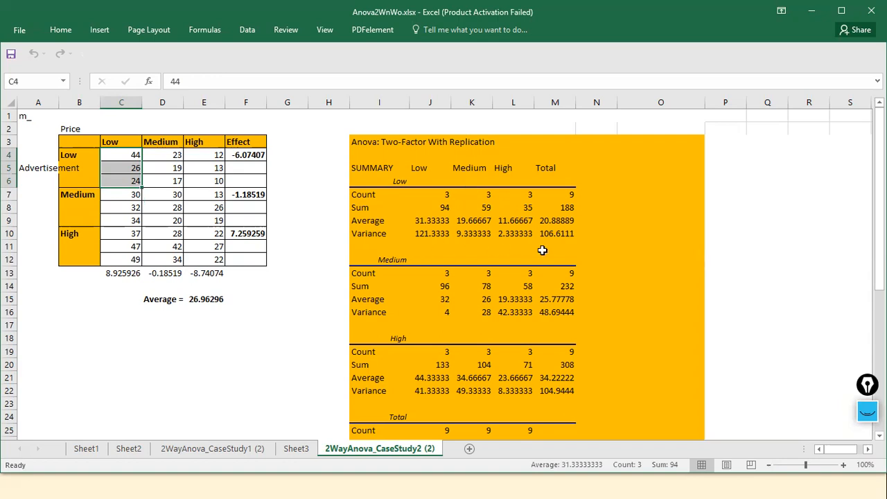
{"action": "scroll", "coordinate": [543, 250], "scroll_direction": "down", "scroll_amount": 2}
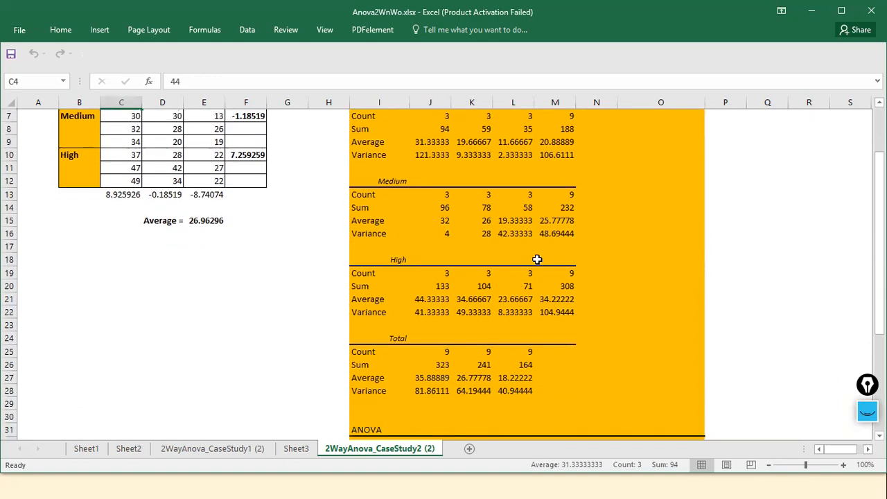
{"action": "scroll", "coordinate": [537, 259], "scroll_direction": "down", "scroll_amount": 2}
{"action": "scroll", "coordinate": [537, 259], "scroll_direction": "up", "scroll_amount": 3}
{"action": "scroll", "coordinate": [537, 259], "scroll_direction": "down", "scroll_amount": 4}
{"action": "scroll", "coordinate": [538, 259], "scroll_direction": "up", "scroll_amount": 5}
{"action": "left_click", "coordinate": [721, 208]}
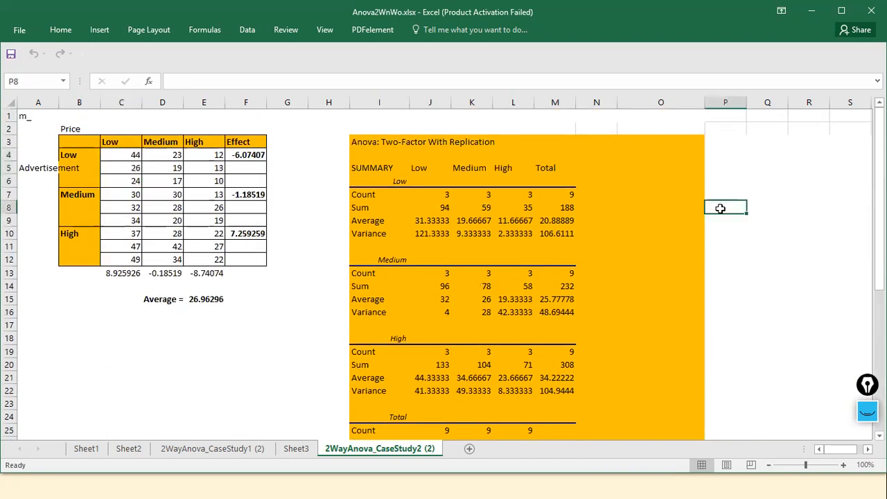
- Examine the P-values in N33:N35 and relate the Sample and Columns rows of the ANOVA table to the advertisement and price factors
{"action": "scroll", "coordinate": [732, 218], "scroll_direction": "down", "scroll_amount": 8}
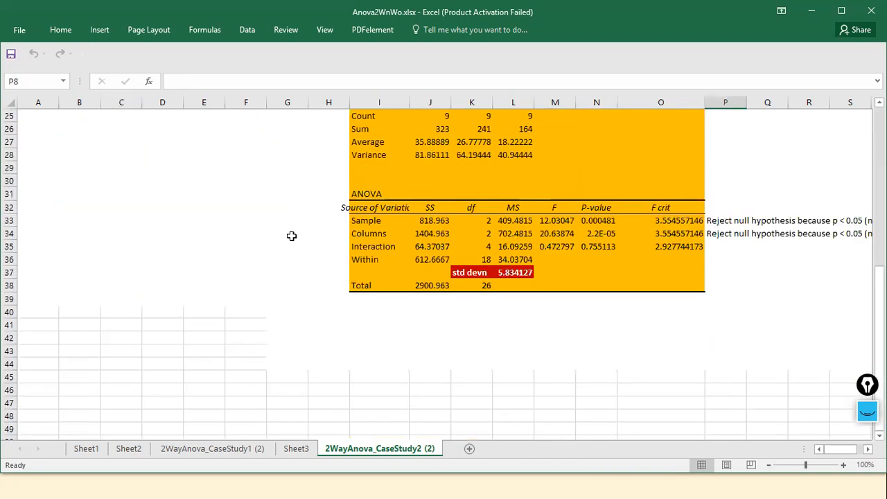
{"action": "left_click", "coordinate": [382, 196]}
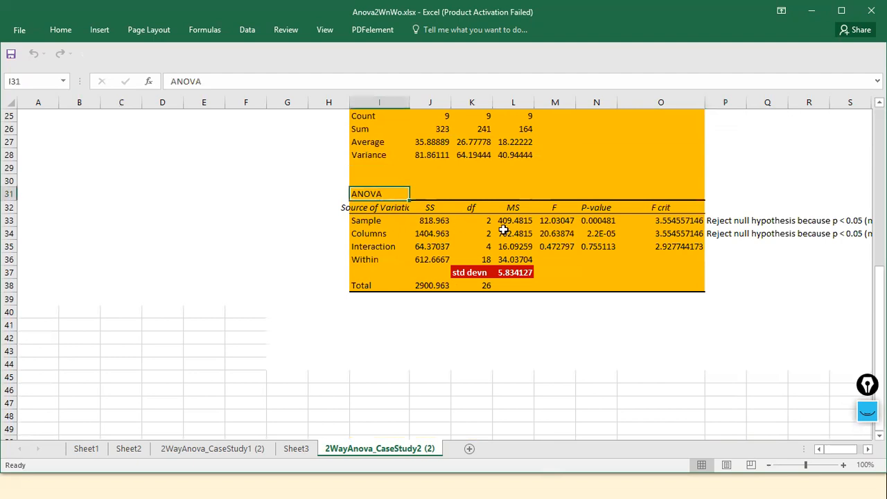
{"action": "left_click_drag", "start_coordinate": [589, 220], "coordinate": [590, 252]}
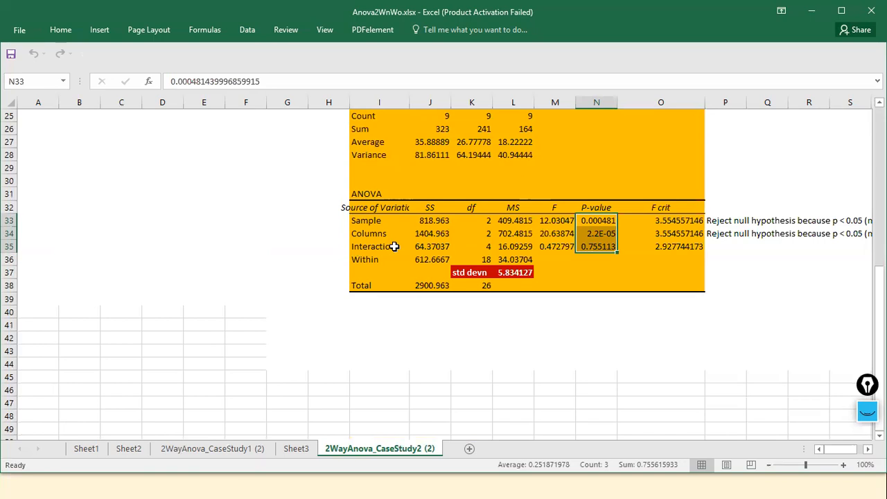
{"action": "left_click", "coordinate": [364, 221]}
{"action": "scroll", "coordinate": [328, 265], "scroll_direction": "up", "scroll_amount": 4}
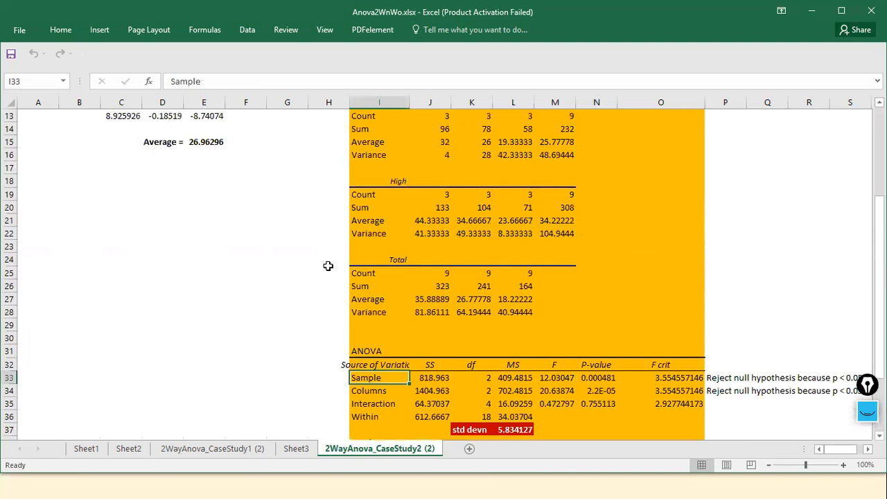
{"action": "scroll", "coordinate": [328, 266], "scroll_direction": "up", "scroll_amount": 4}
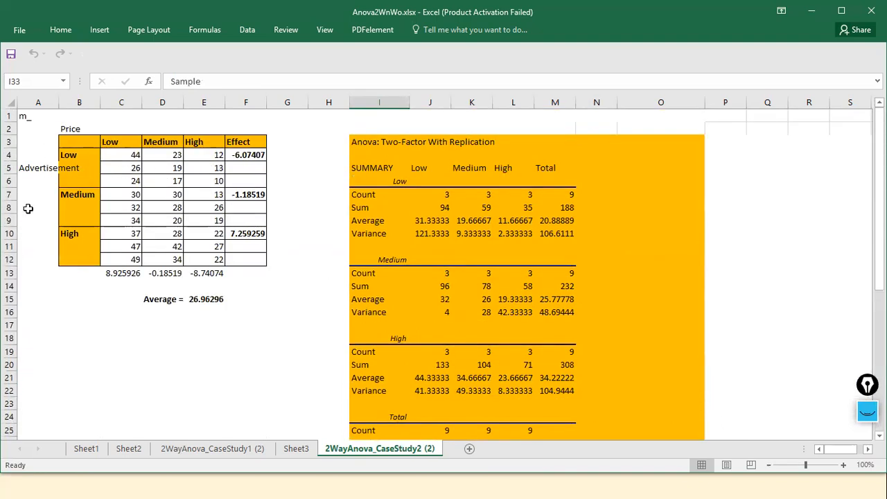
{"action": "scroll", "coordinate": [357, 260], "scroll_direction": "down", "scroll_amount": 4}
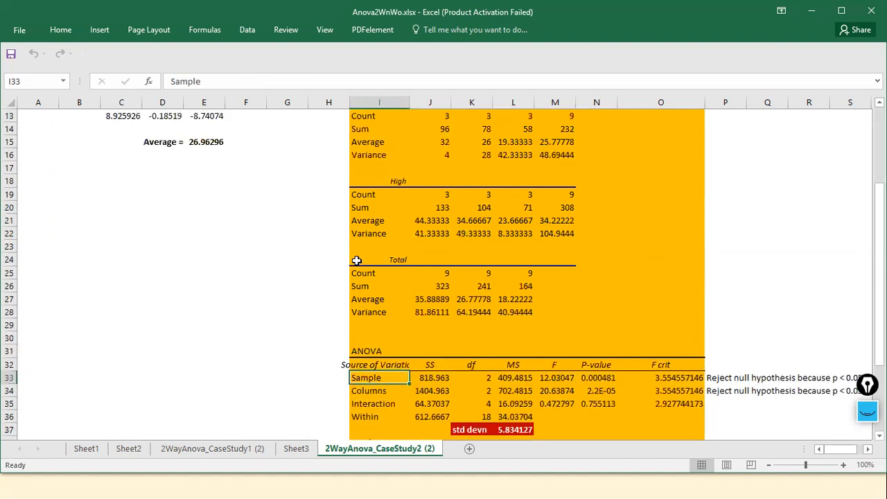
{"action": "left_click", "coordinate": [396, 390]}
{"action": "scroll", "coordinate": [234, 147], "scroll_direction": "up", "scroll_amount": 4}
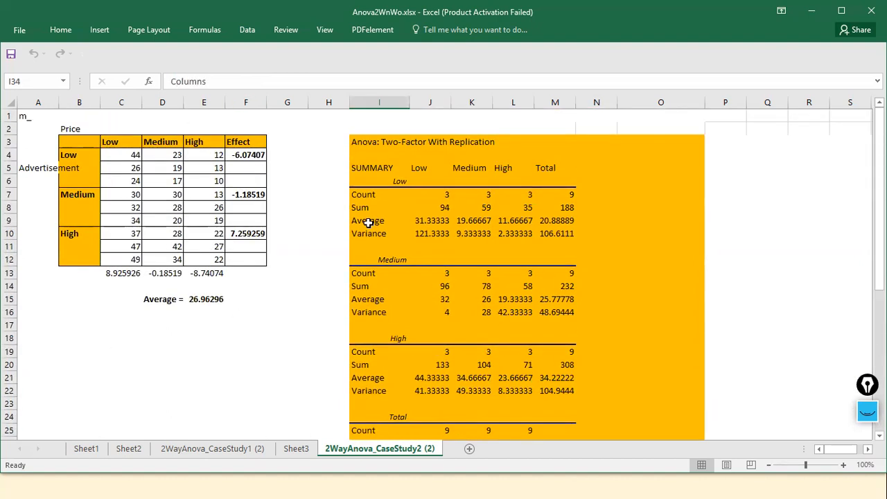
{"action": "scroll", "coordinate": [371, 222], "scroll_direction": "down", "scroll_amount": 5}
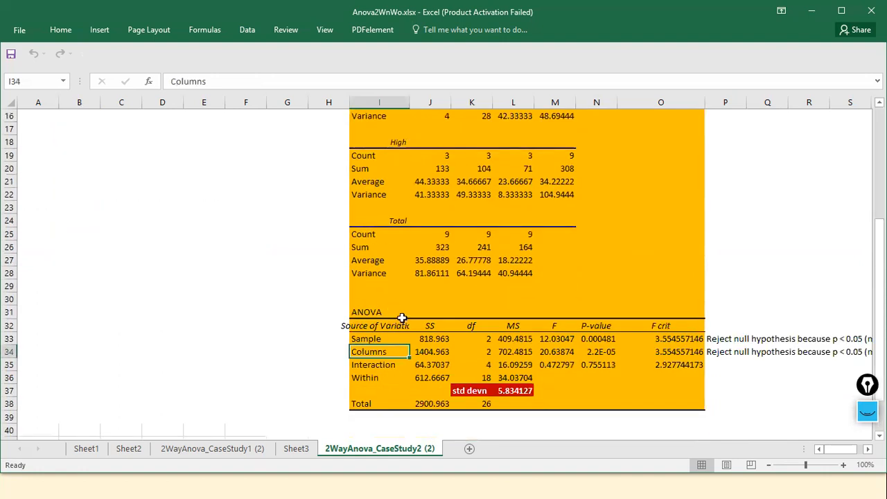
- Inspect the individual P-values of the Sample and Columns rows and compare them with the advertisement and price levels in the data table
{"action": "left_click", "coordinate": [552, 361]}
{"action": "left_click", "coordinate": [364, 340]}
{"action": "left_click", "coordinate": [360, 350]}
{"action": "left_click", "coordinate": [368, 339]}
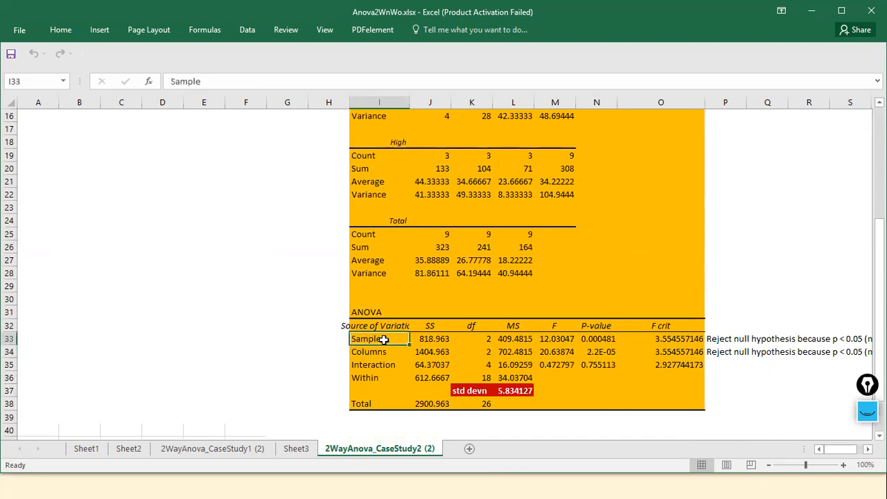
{"action": "left_click", "coordinate": [378, 353]}
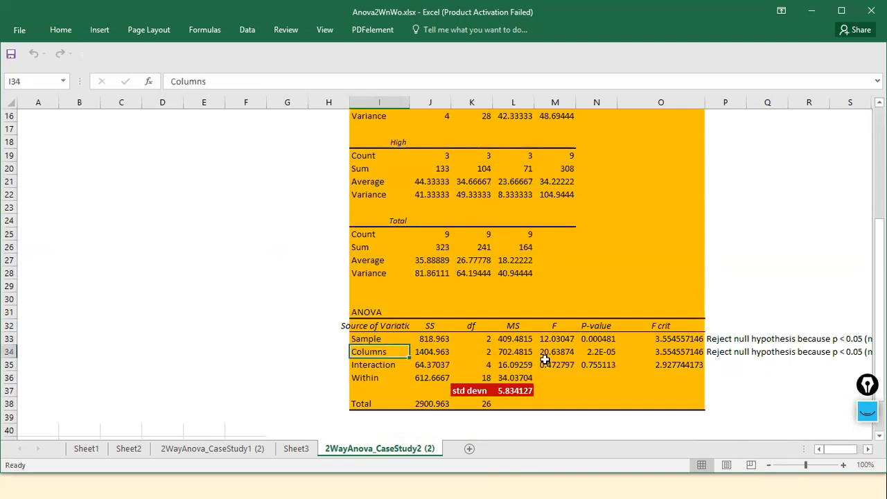
{"action": "left_click", "coordinate": [613, 342]}
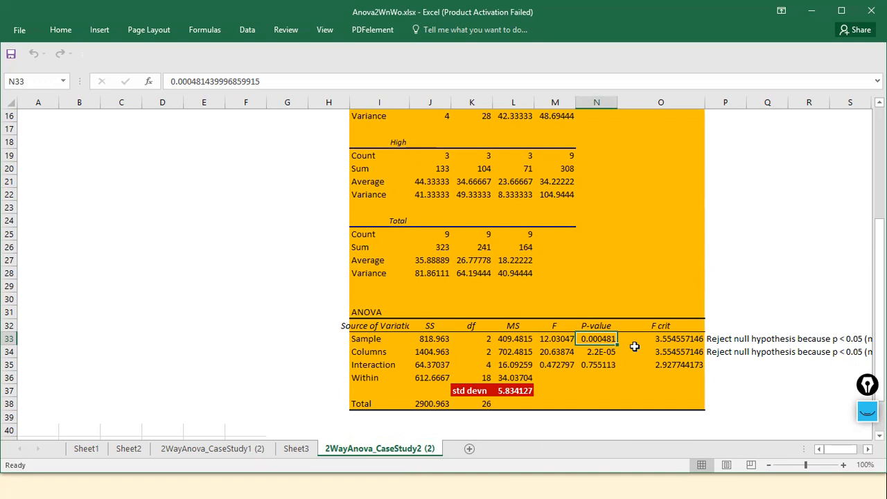
{"action": "left_click", "coordinate": [602, 354]}
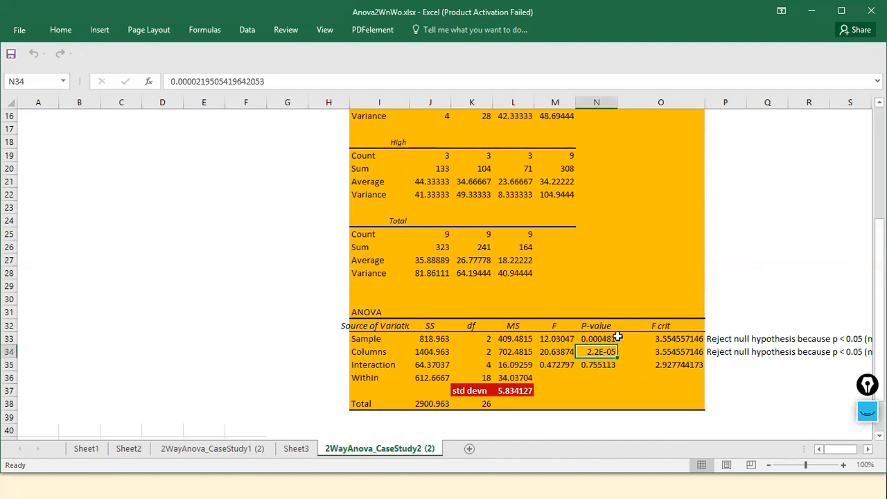
{"action": "scroll", "coordinate": [640, 382], "scroll_direction": "up", "scroll_amount": 5}
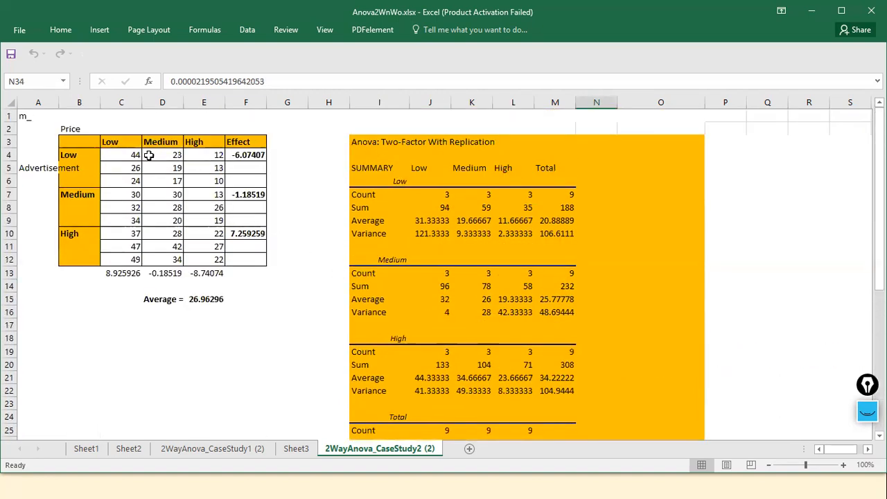
{"action": "scroll", "coordinate": [149, 241], "scroll_direction": "down", "scroll_amount": 3}
{"action": "scroll", "coordinate": [148, 240], "scroll_direction": "up", "scroll_amount": 3}
{"action": "scroll", "coordinate": [430, 337], "scroll_direction": "down", "scroll_amount": 4}
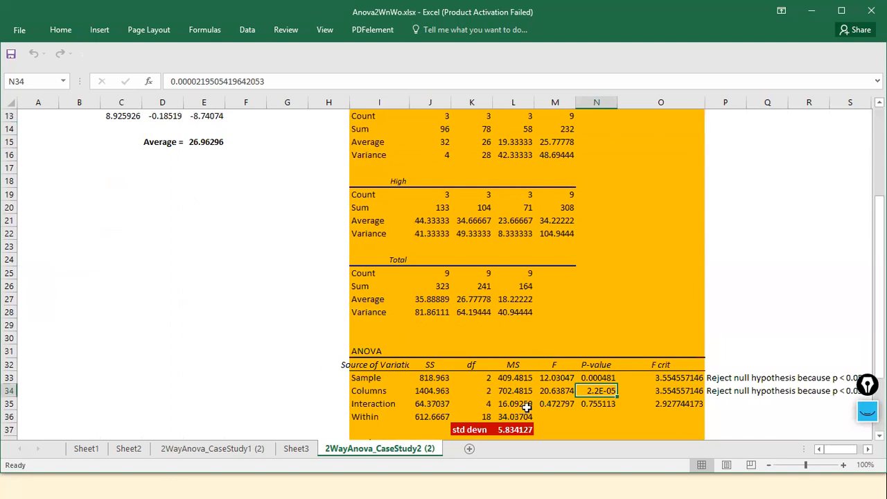
{"action": "left_click", "coordinate": [602, 378]}
{"action": "left_click", "coordinate": [599, 393]}
{"action": "scroll", "coordinate": [307, 355], "scroll_direction": "up", "scroll_amount": 4}
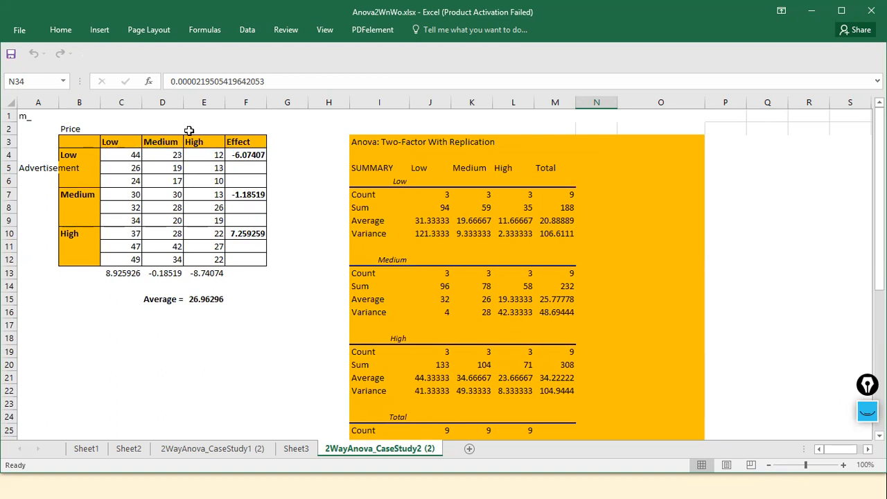
- Review the data table against the ANOVA results and read the null-hypothesis conclusions for Sample and Columns in P33 and P34
{"action": "scroll", "coordinate": [217, 249], "scroll_direction": "down", "scroll_amount": 2}
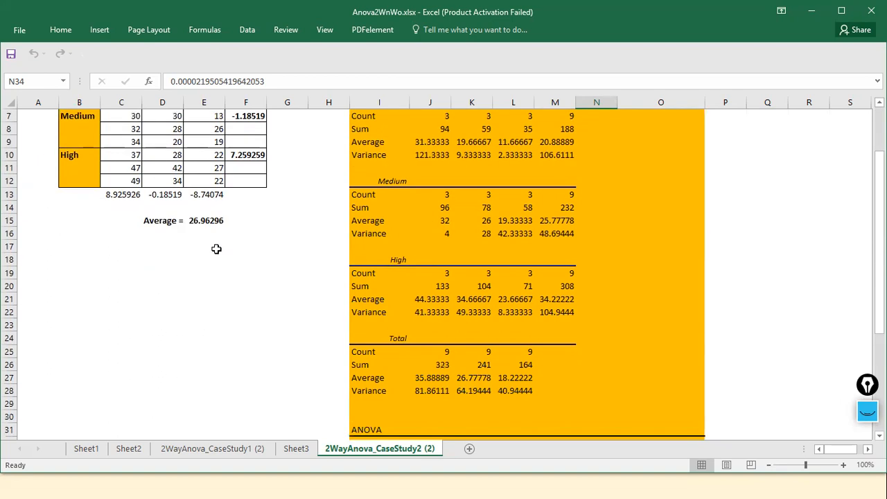
{"action": "scroll", "coordinate": [217, 248], "scroll_direction": "down", "scroll_amount": 3}
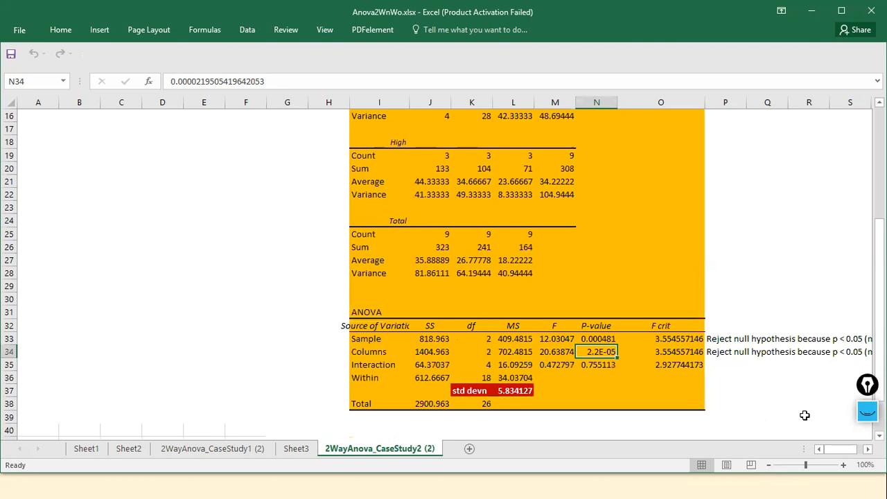
{"action": "scroll", "coordinate": [221, 286], "scroll_direction": "up", "scroll_amount": 4}
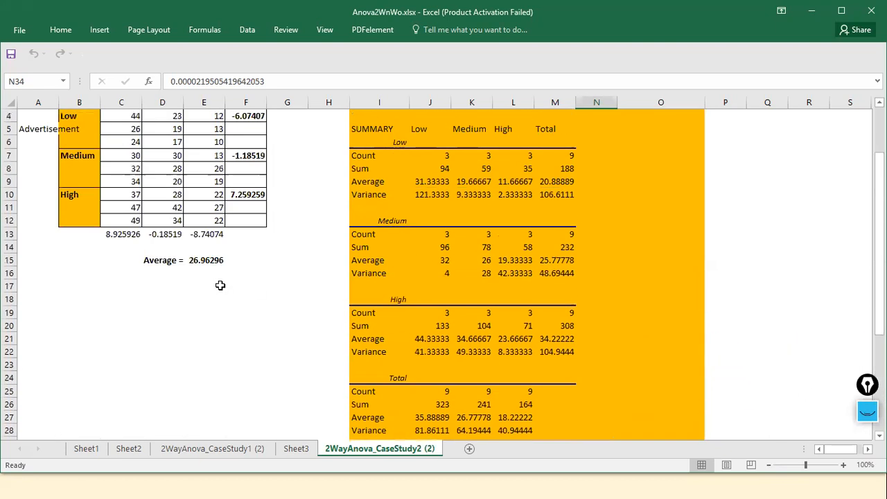
{"action": "scroll", "coordinate": [154, 158], "scroll_direction": "up", "scroll_amount": 1}
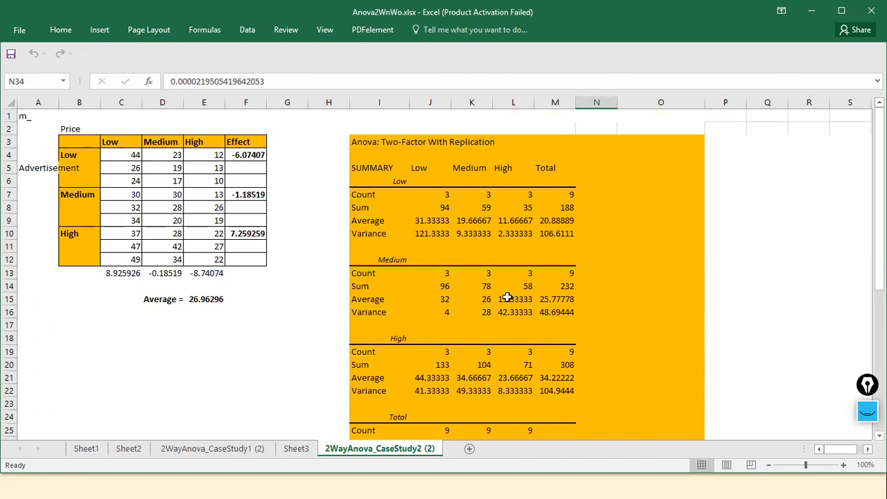
{"action": "scroll", "coordinate": [508, 296], "scroll_direction": "down", "scroll_amount": 4}
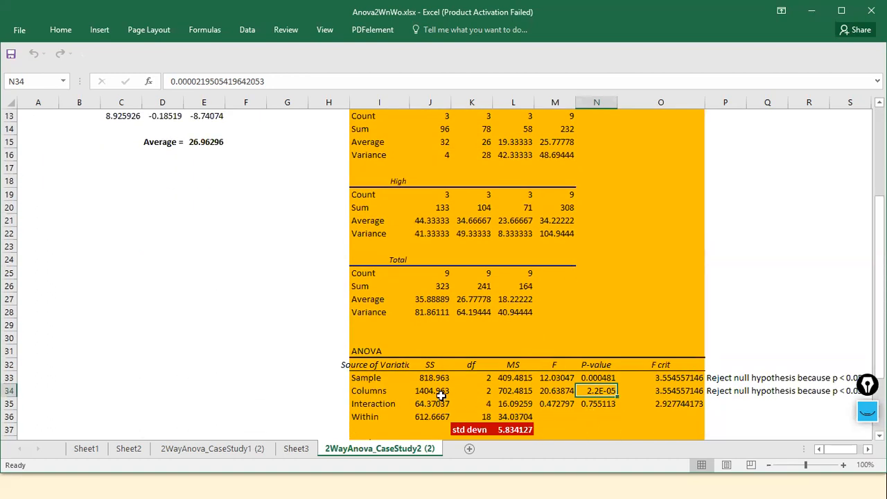
{"action": "scroll", "coordinate": [436, 392], "scroll_direction": "up", "scroll_amount": 4}
{"action": "scroll", "coordinate": [438, 394], "scroll_direction": "down", "scroll_amount": 4}
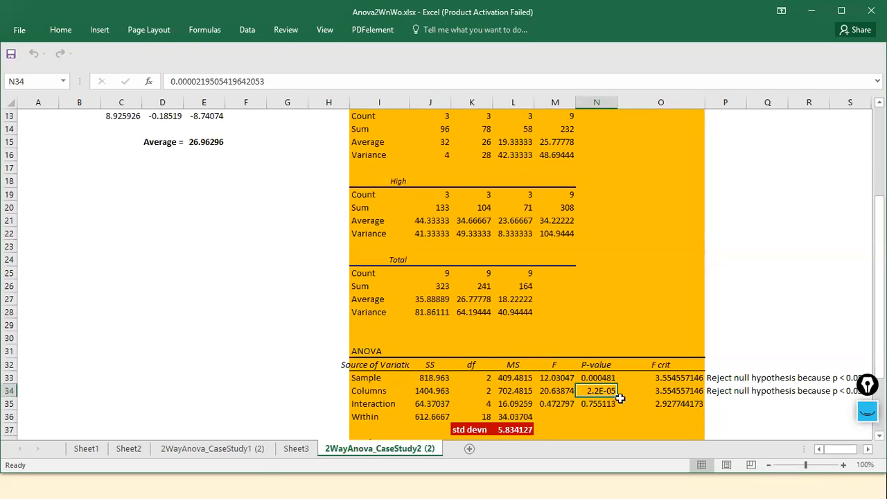
{"action": "left_click", "coordinate": [606, 378]}
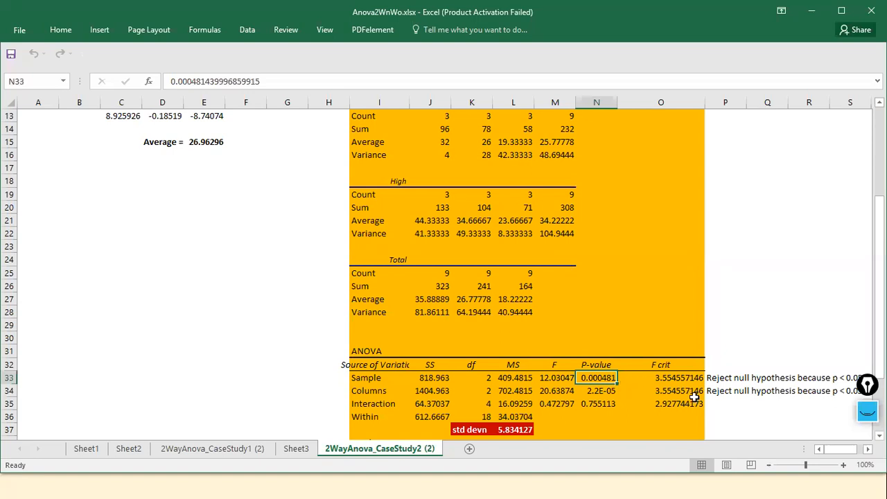
{"action": "left_click", "coordinate": [738, 379]}
{"action": "left_click", "coordinate": [726, 391]}
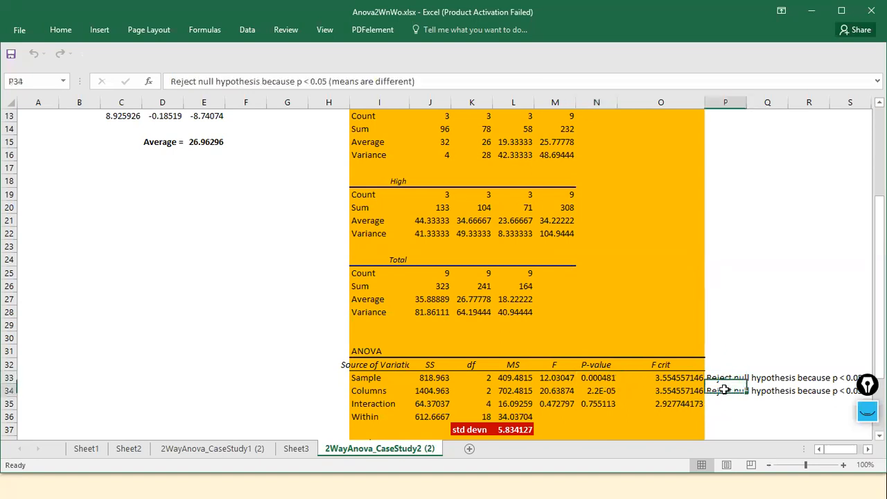
- Read the full null-hypothesis conclusions beside the Sample and Columns rows in P33 and P34
{"action": "left_click", "coordinate": [739, 378]}
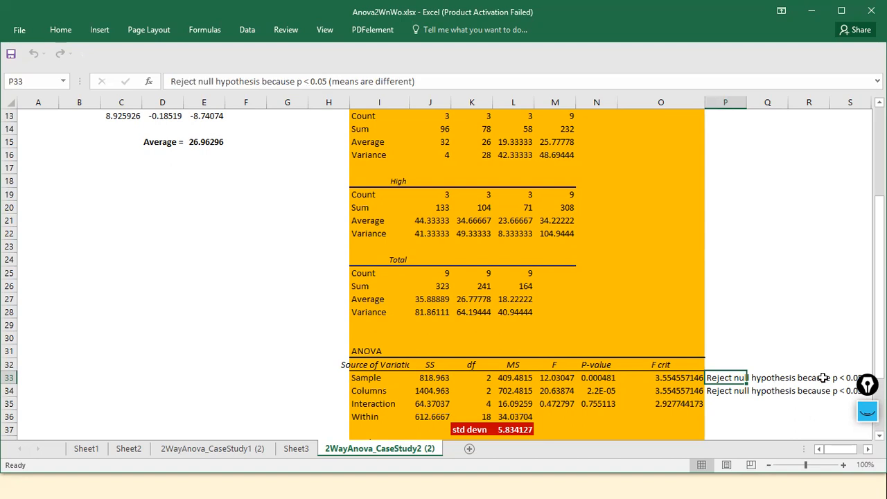
{"action": "key", "text": "Down"}
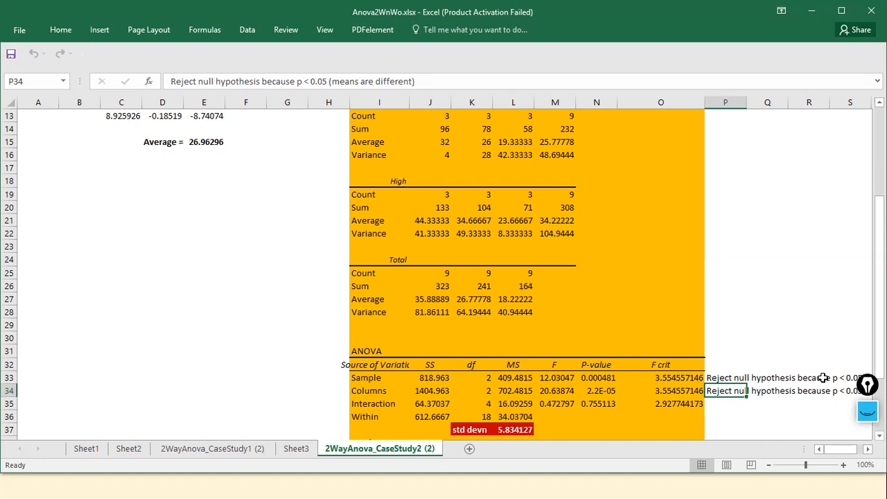
{"action": "left_click", "coordinate": [824, 340]}
{"action": "left_click", "coordinate": [725, 379]}
{"action": "left_click", "coordinate": [726, 391]}
{"action": "scroll", "coordinate": [727, 398], "scroll_direction": "down", "scroll_amount": 2}
- Inspect the Interaction row of the ANOVA table, including the empty conclusion cell P35 and the P-value in N35
{"action": "left_click", "coordinate": [744, 330]}
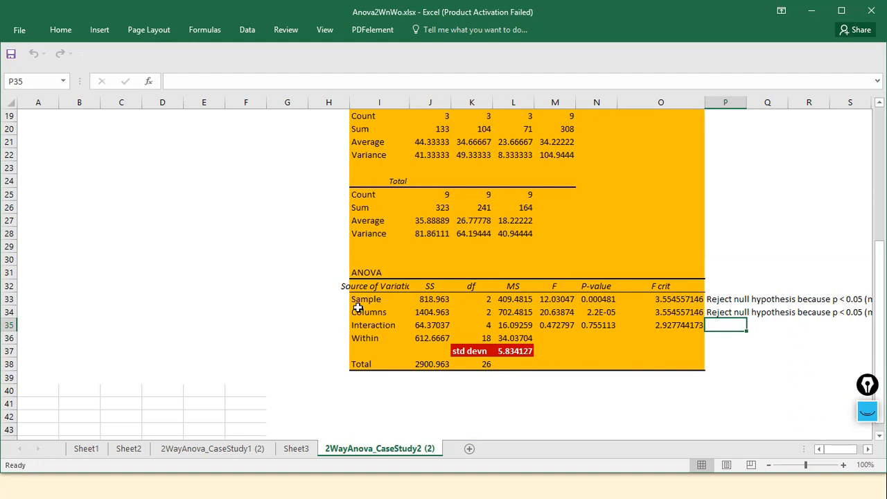
{"action": "left_click", "coordinate": [381, 326]}
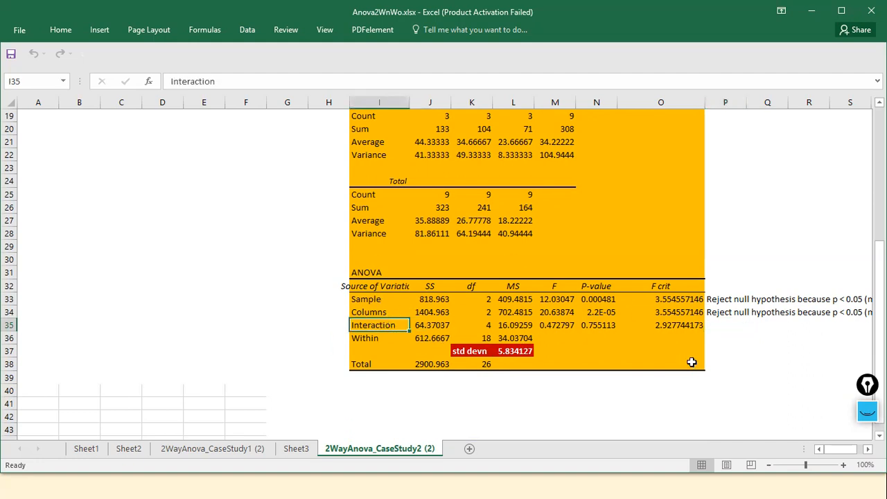
{"action": "left_click", "coordinate": [607, 330]}
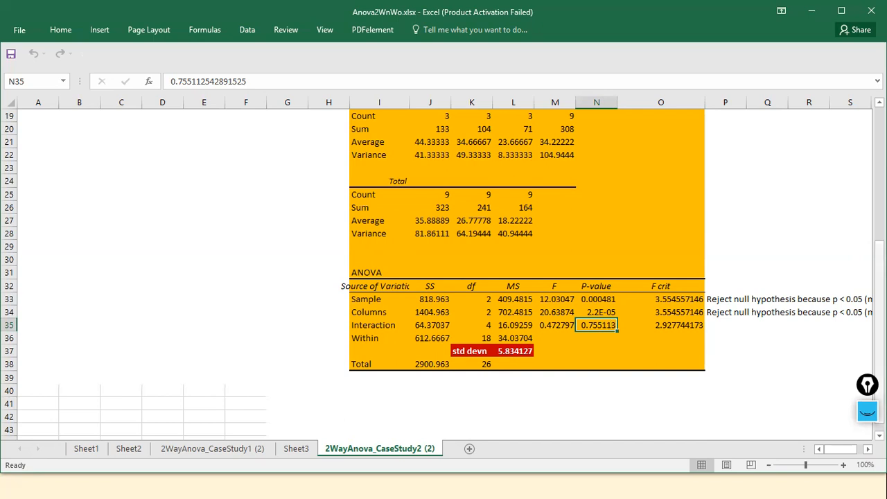
- Relate the Interaction result to the two factors by inspecting the Price label in B2 and the Advertisement label in A5
{"action": "scroll", "coordinate": [787, 321], "scroll_direction": "up", "scroll_amount": 4}
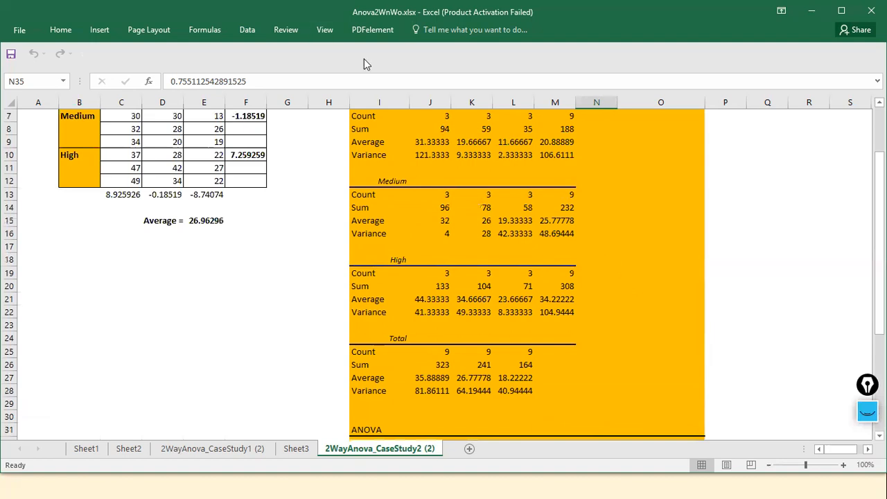
{"action": "scroll", "coordinate": [340, 234], "scroll_direction": "up", "scroll_amount": 2}
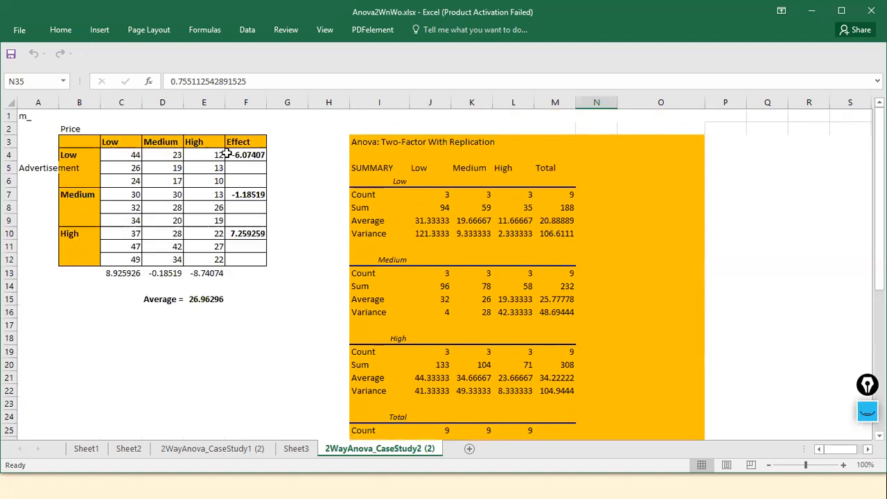
{"action": "left_click", "coordinate": [73, 131]}
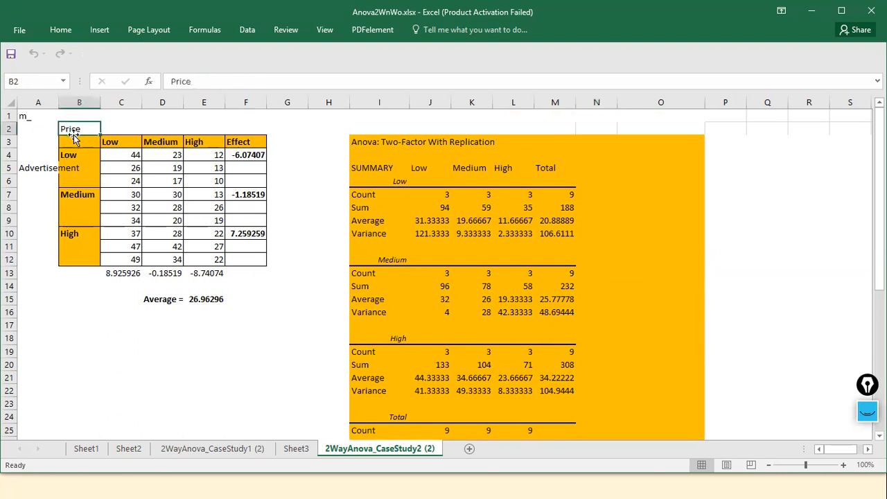
{"action": "left_click", "coordinate": [48, 172]}
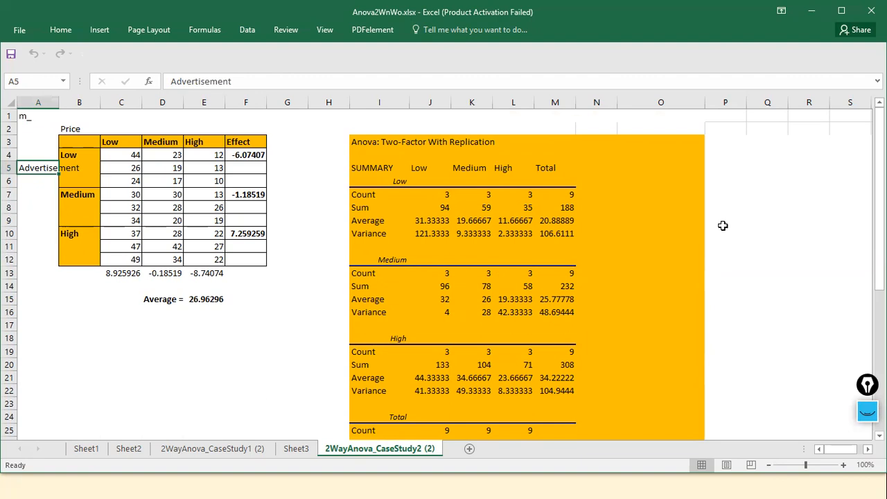
{"action": "left_click", "coordinate": [64, 128]}
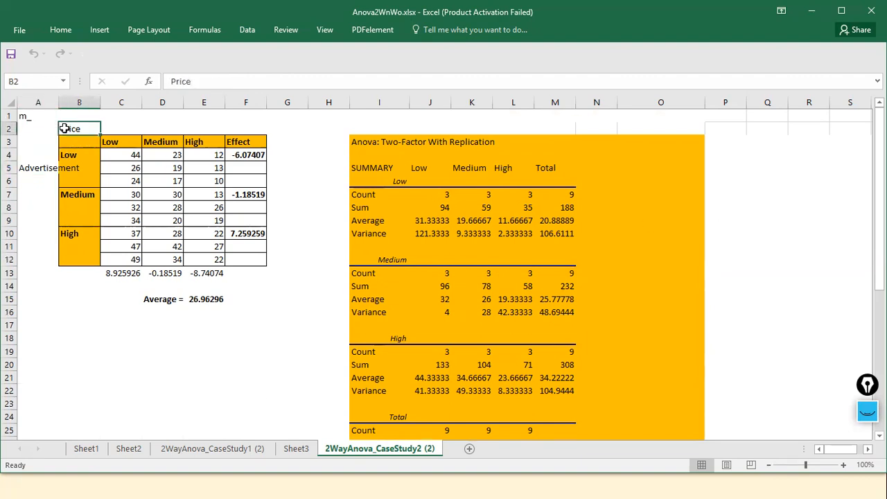
{"action": "left_click", "coordinate": [40, 165]}
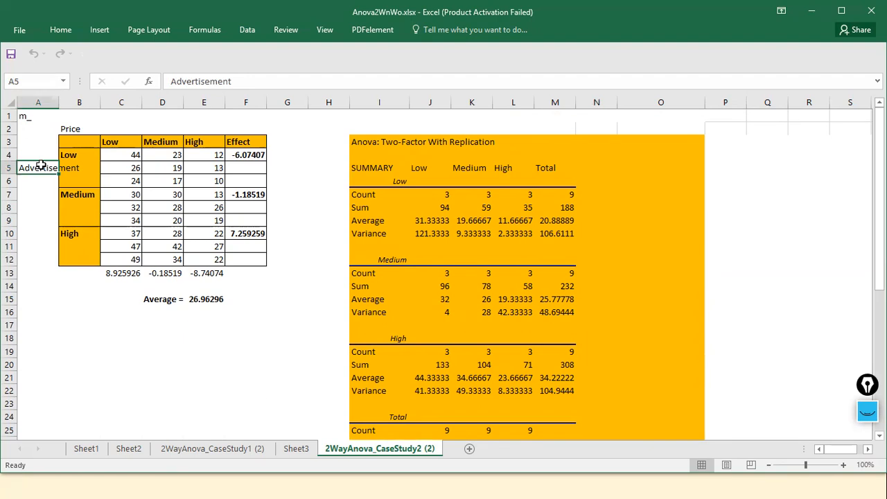
- Review the SUMMARY blocks and the Interaction row of the ANOVA table against the price and advertisement data table
{"action": "scroll", "coordinate": [207, 238], "scroll_direction": "down", "scroll_amount": 1}
{"action": "scroll", "coordinate": [109, 219], "scroll_direction": "up", "scroll_amount": 1}
{"action": "scroll", "coordinate": [582, 233], "scroll_direction": "down", "scroll_amount": 3}
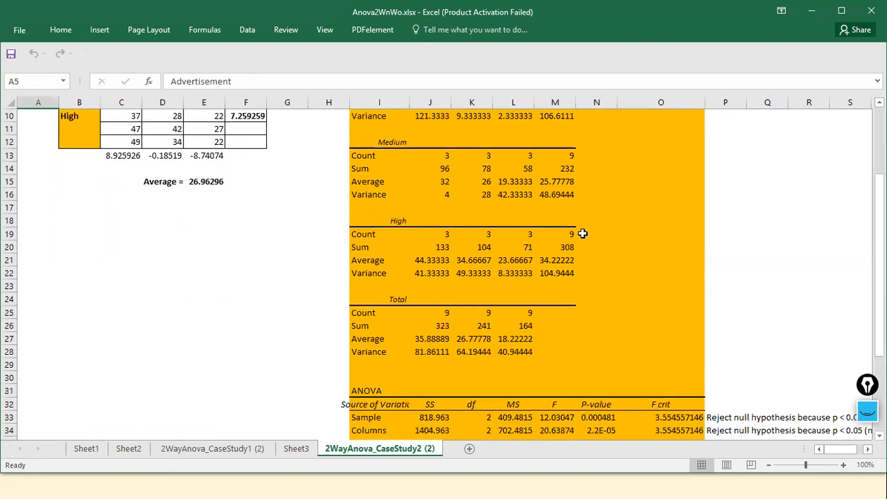
{"action": "scroll", "coordinate": [583, 233], "scroll_direction": "down", "scroll_amount": 3}
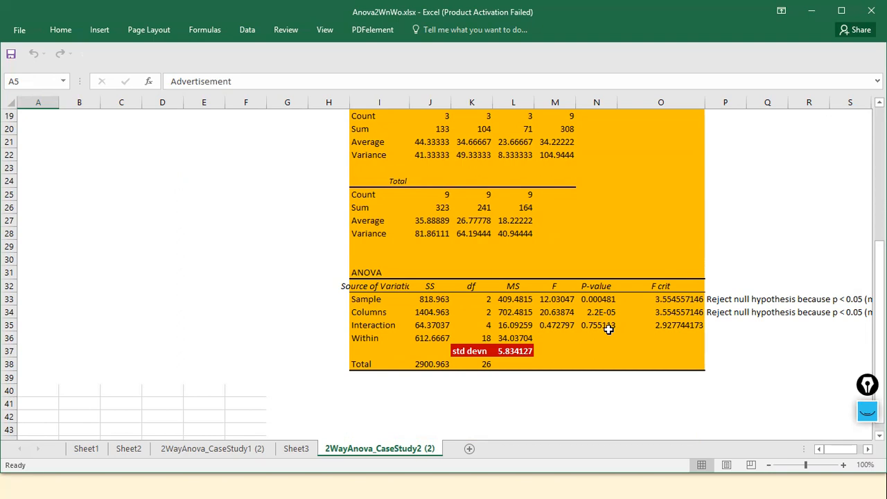
{"action": "scroll", "coordinate": [609, 330], "scroll_direction": "up", "scroll_amount": 6}
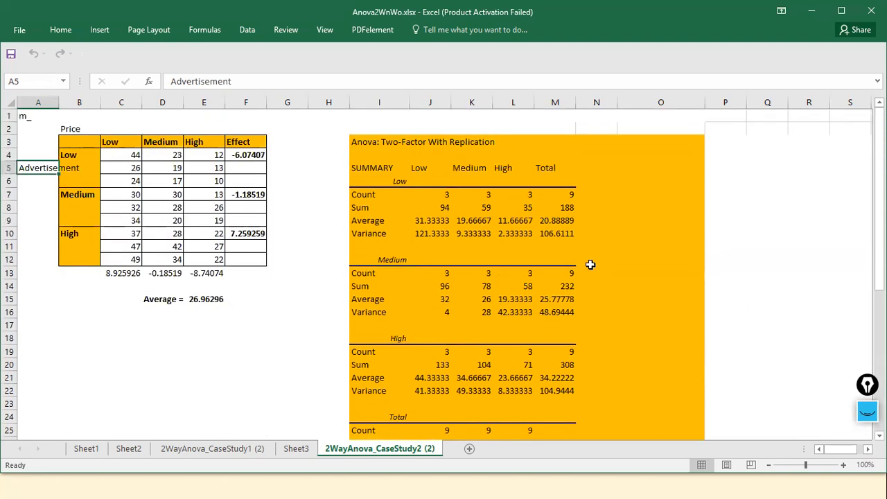
{"action": "scroll", "coordinate": [563, 265], "scroll_direction": "down", "scroll_amount": 4}
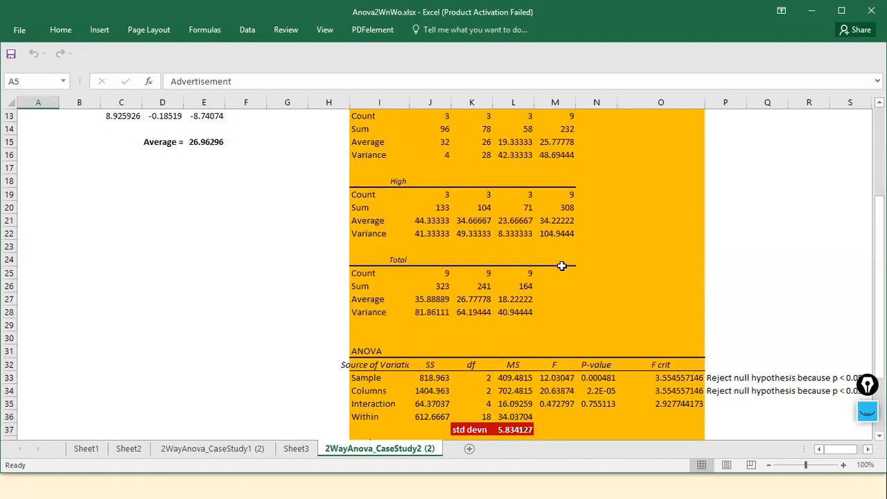
{"action": "scroll", "coordinate": [562, 265], "scroll_direction": "up", "scroll_amount": 4}
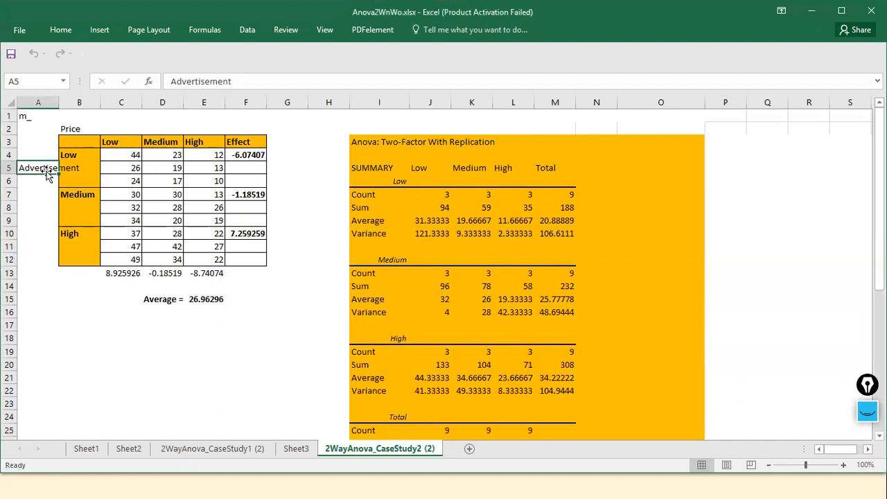
- Revisit the Price and Advertisement factor labels of the data table to consider how the two factors interact
{"action": "left_click", "coordinate": [73, 129]}
{"action": "left_click", "coordinate": [34, 169]}
{"action": "left_click", "coordinate": [90, 127]}
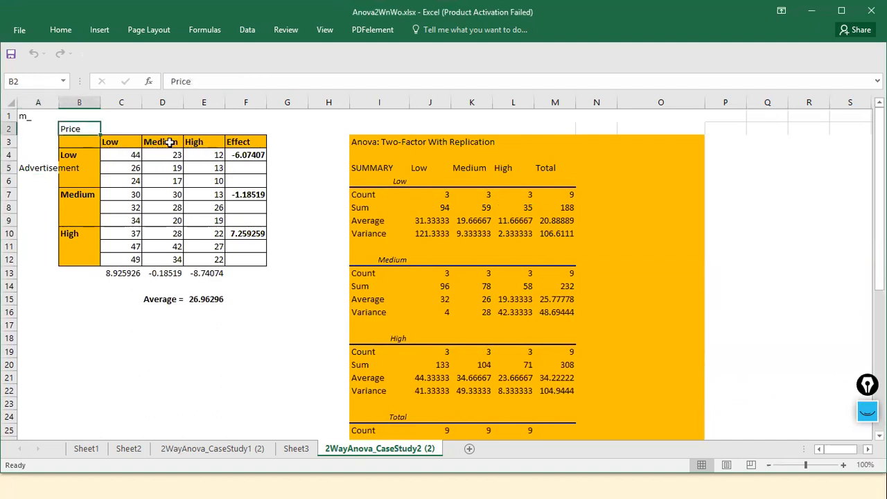
{"action": "left_click", "coordinate": [45, 168]}
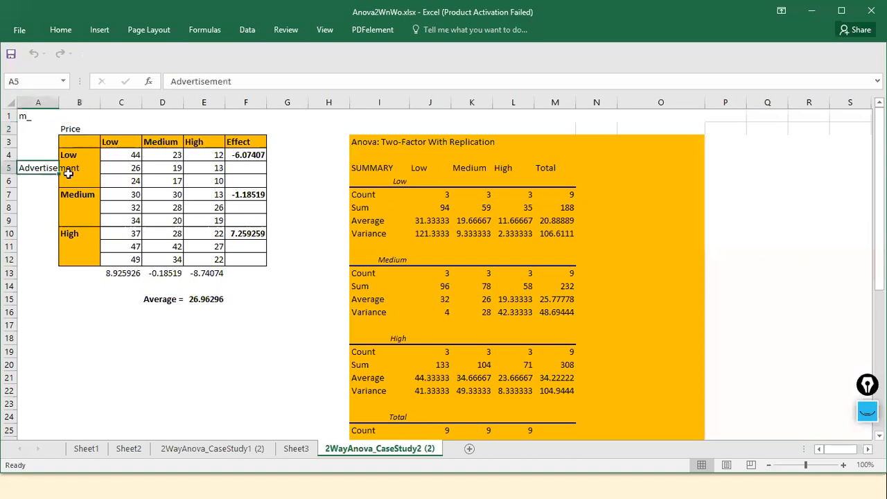